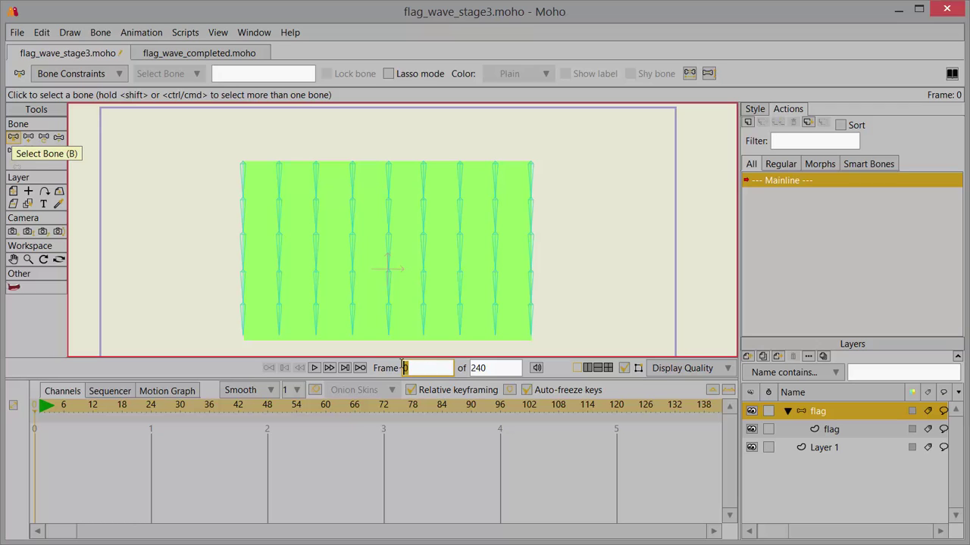
At frame 1, select the top row of bones and drag them down-left, bending the flag's upper edge
{"action": "key", "text": "Return"}
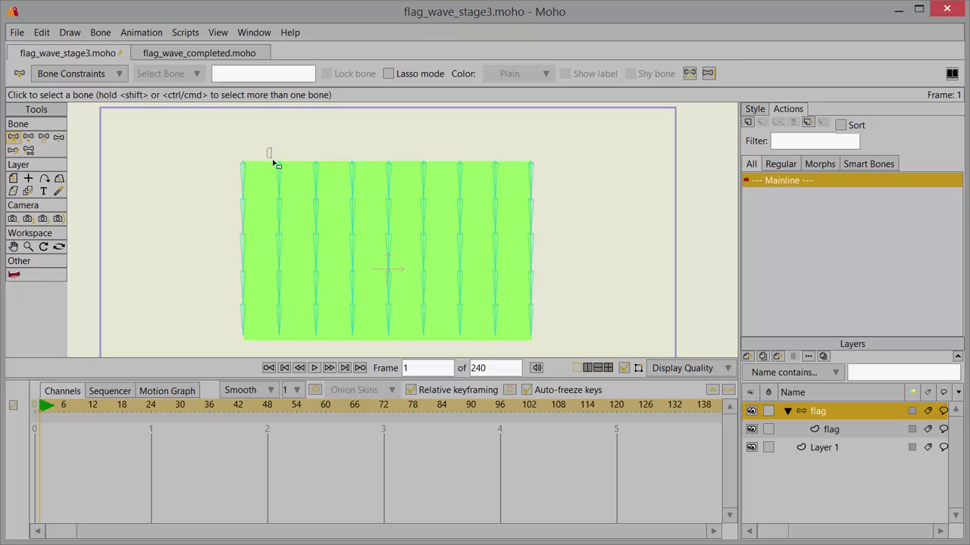
{"action": "left_click_drag", "start_coordinate": [273, 160], "coordinate": [564, 185]}
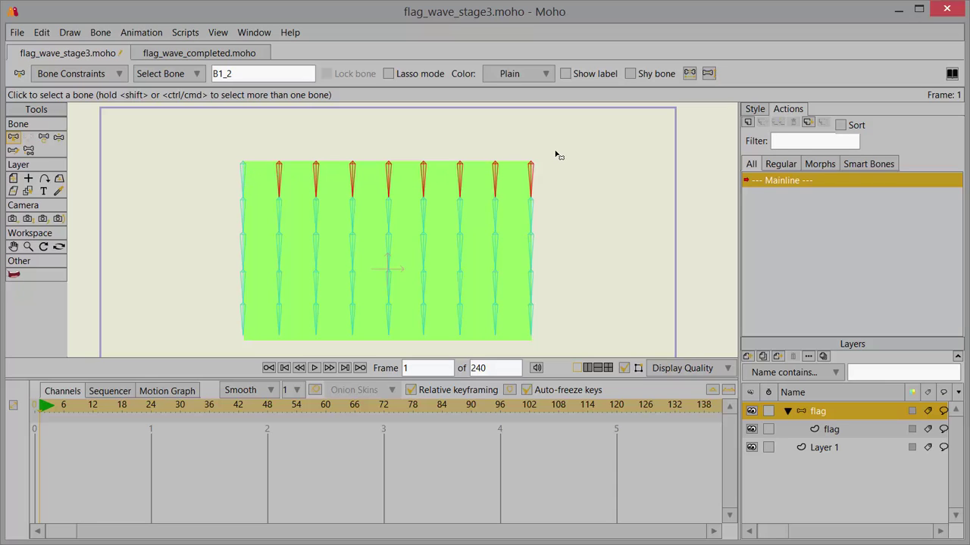
{"action": "left_click", "coordinate": [44, 138]}
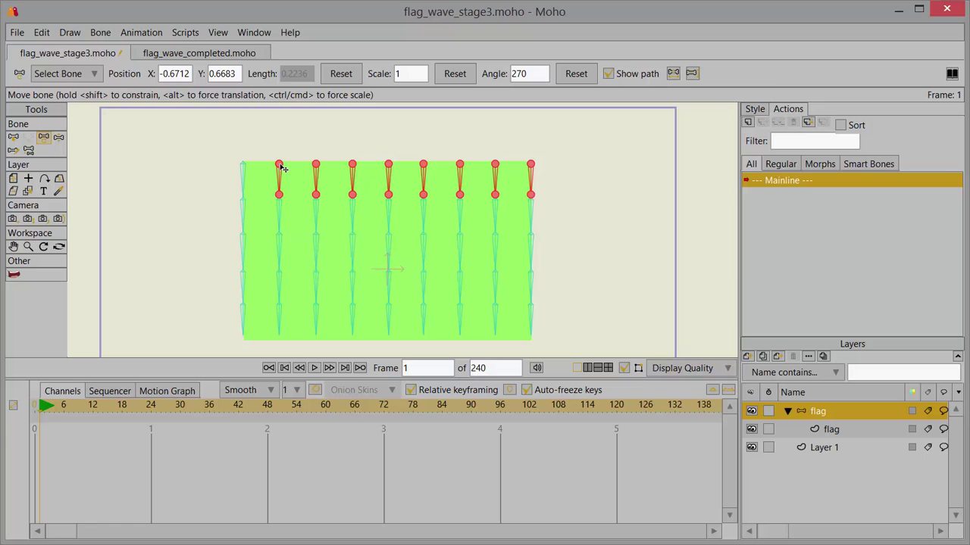
{"action": "left_click_drag", "start_coordinate": [281, 167], "coordinate": [261, 190]}
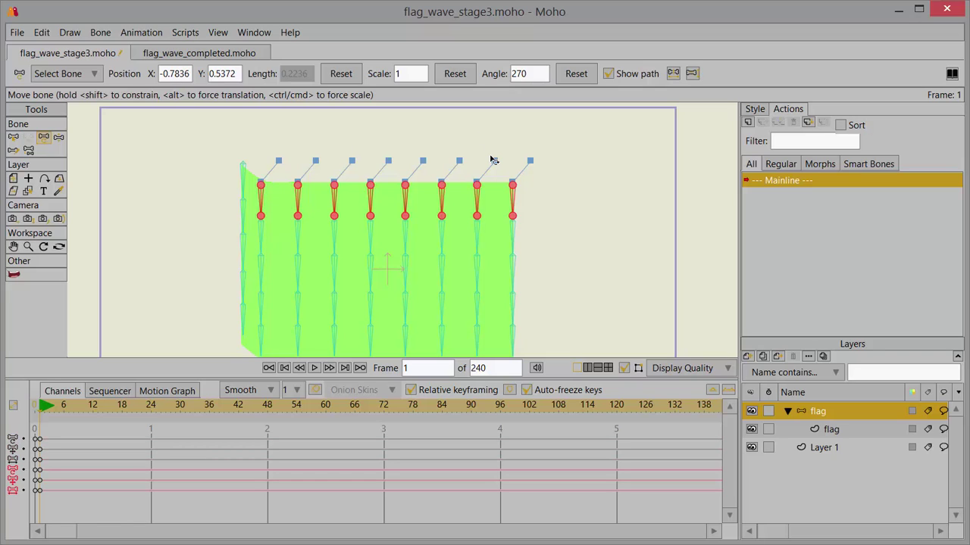
Deselect all bones, then nudge individual top bones left or right, pulling in the flag's right edge
{"action": "left_click", "coordinate": [41, 35]}
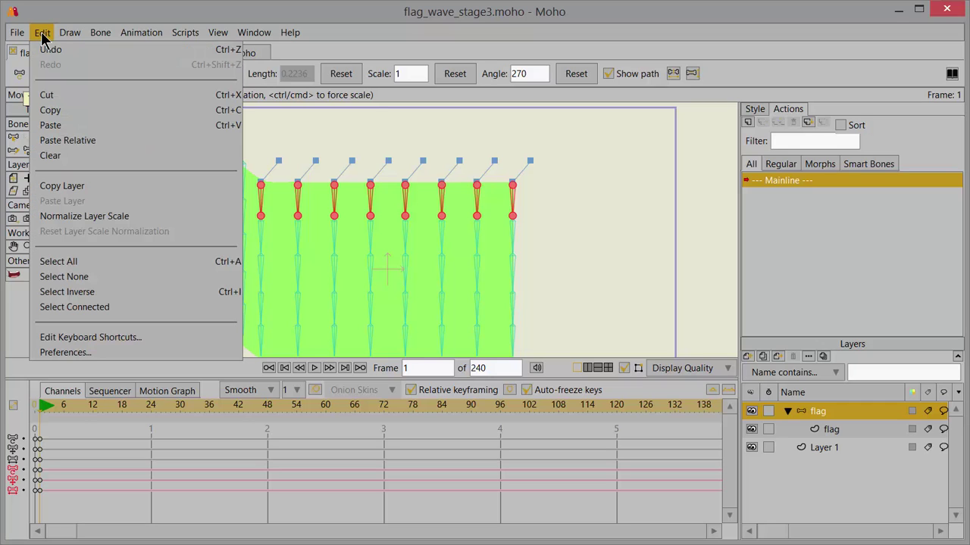
{"action": "left_click", "coordinate": [89, 278]}
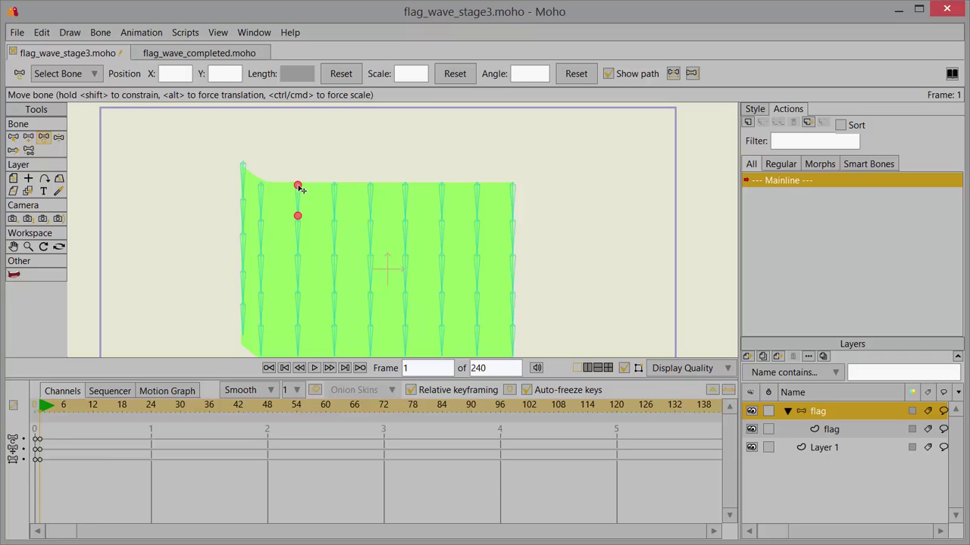
{"action": "left_click_drag", "start_coordinate": [300, 189], "coordinate": [498, 187]}
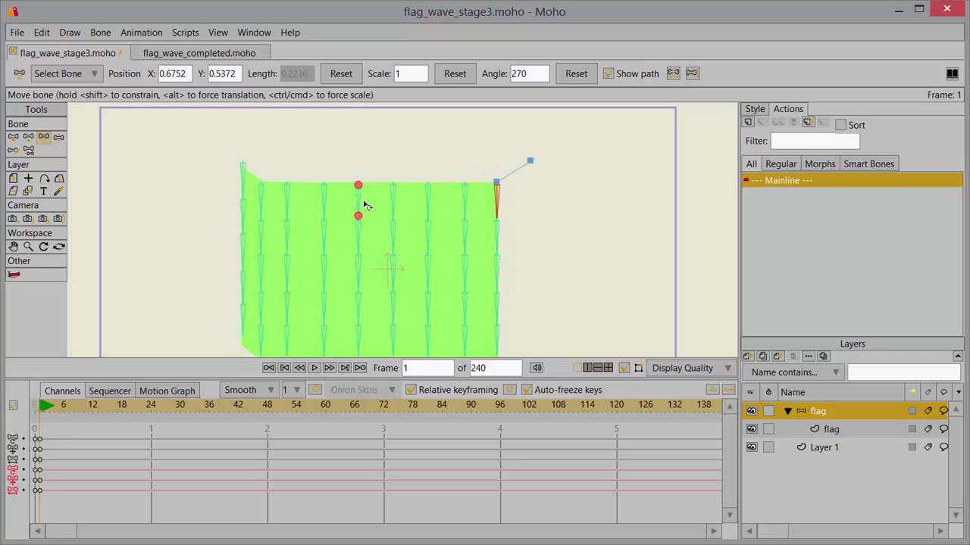
{"action": "left_click_drag", "start_coordinate": [326, 187], "coordinate": [322, 187]}
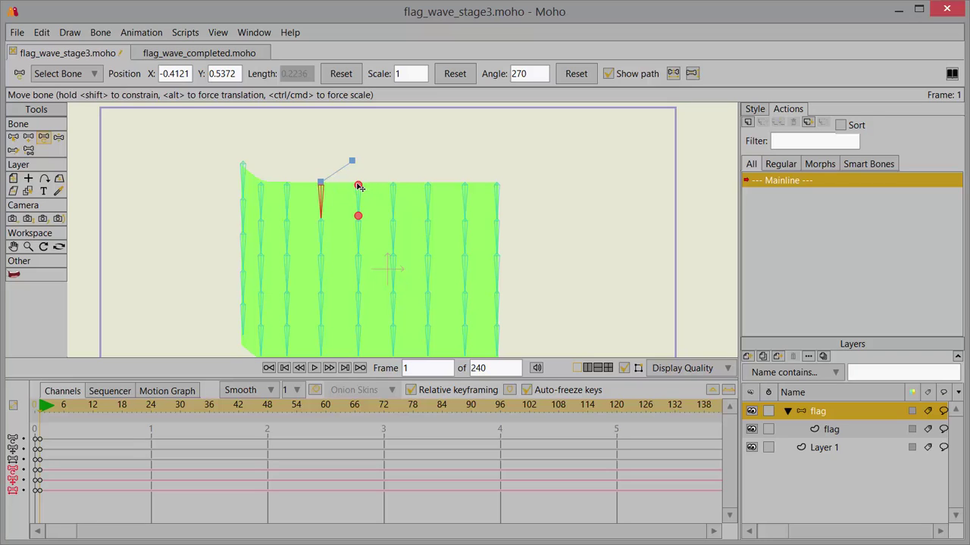
{"action": "left_click", "coordinate": [361, 188]}
{"action": "left_click_drag", "start_coordinate": [360, 188], "coordinate": [360, 187]}
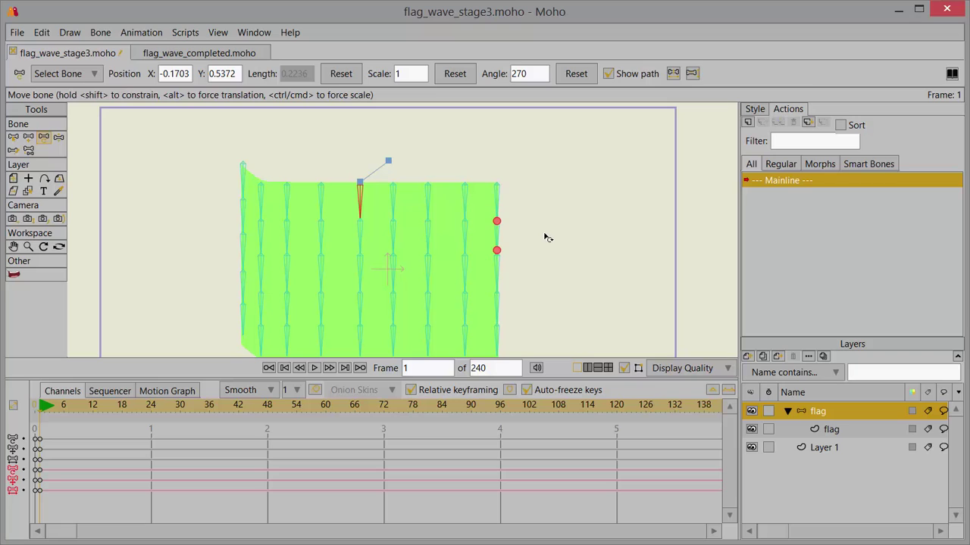
Go to frame 9 and reposition the top-right bone up and back into line
{"action": "left_click", "coordinate": [415, 369]}
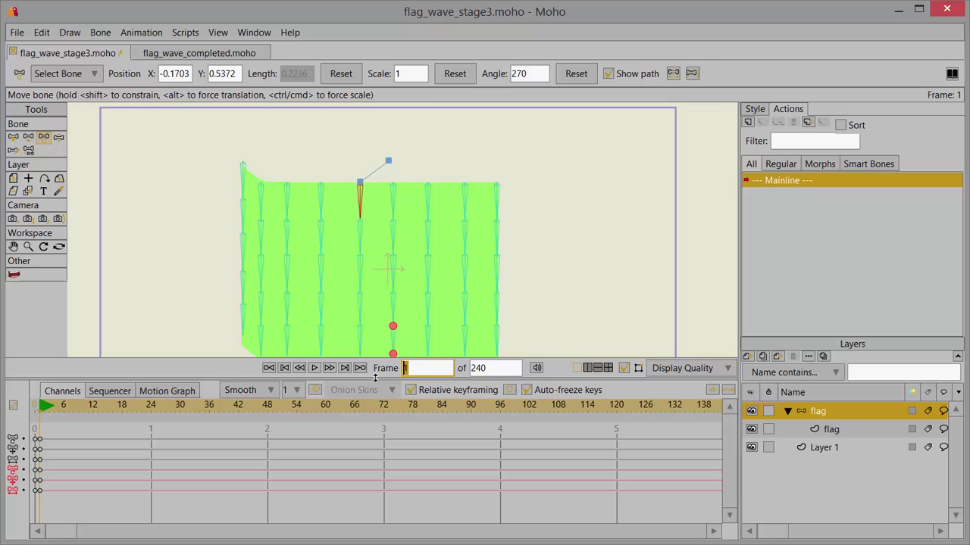
{"action": "type", "text": "9"}
{"action": "key", "text": "Return"}
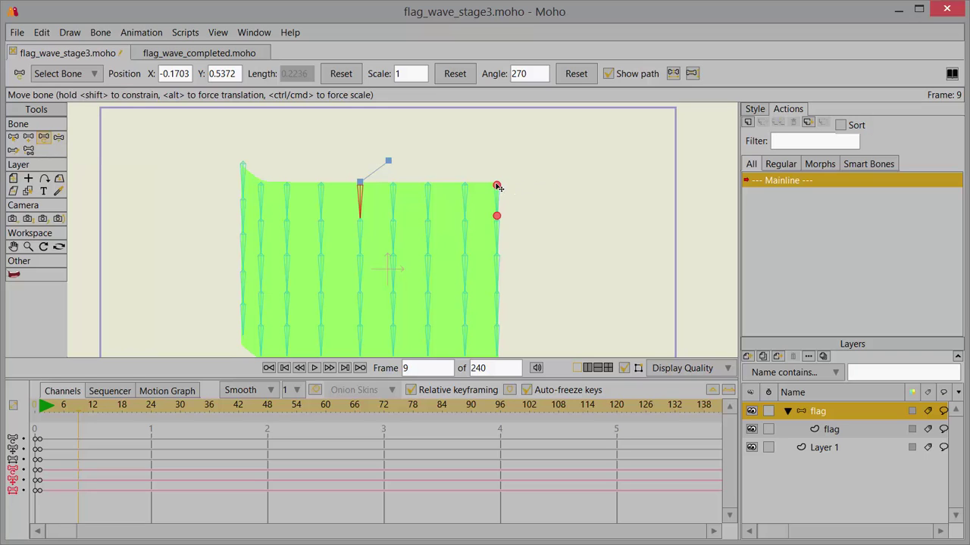
{"action": "left_click_drag", "start_coordinate": [497, 186], "coordinate": [530, 160]}
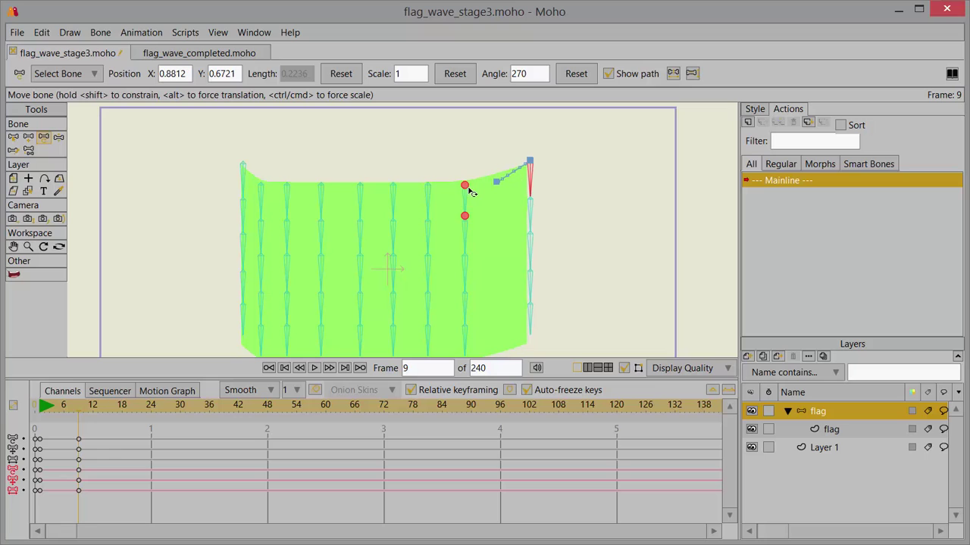
{"action": "left_click_drag", "start_coordinate": [467, 188], "coordinate": [459, 161]}
Drag the remaining top bones up and right until the flag's top edge is straight
{"action": "left_click_drag", "start_coordinate": [393, 187], "coordinate": [424, 165]}
{"action": "left_click_drag", "start_coordinate": [363, 186], "coordinate": [386, 172]}
{"action": "left_click", "coordinate": [321, 184]}
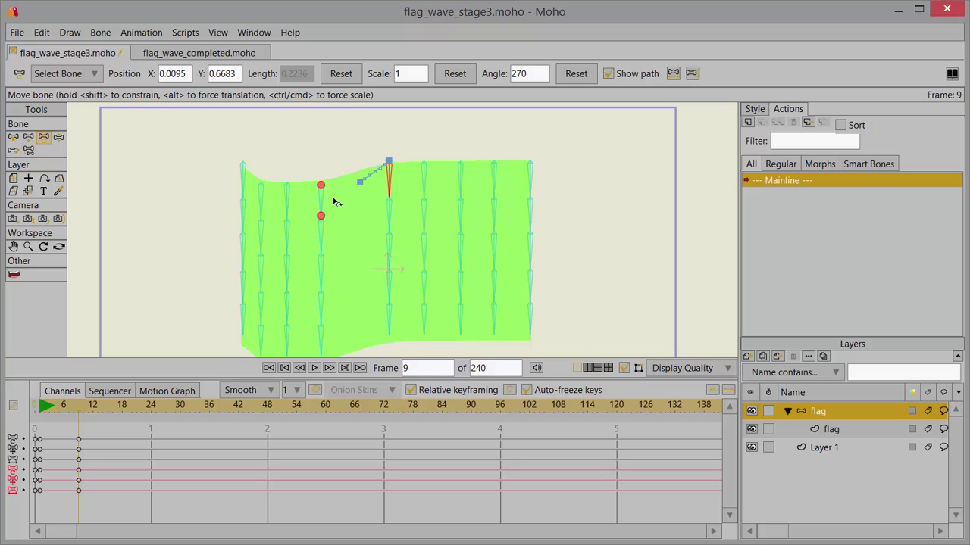
{"action": "left_click_drag", "start_coordinate": [321, 189], "coordinate": [352, 160]}
{"action": "left_click", "coordinate": [287, 186]}
{"action": "left_click_drag", "start_coordinate": [288, 187], "coordinate": [318, 160]}
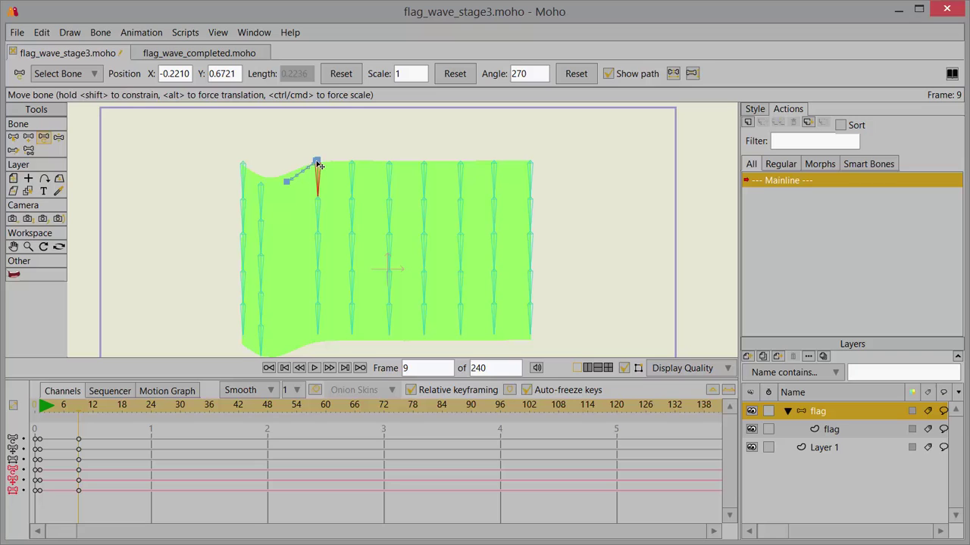
{"action": "left_click", "coordinate": [266, 188]}
{"action": "left_click_drag", "start_coordinate": [266, 188], "coordinate": [285, 168]}
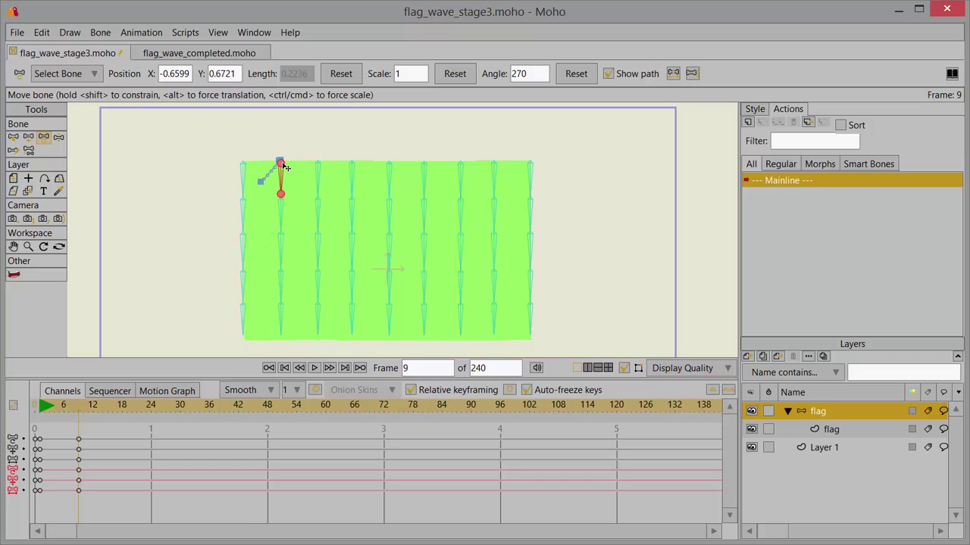
At frame 9, select all eight top bones and raise them, then scrub the timeline to preview
{"action": "left_click", "coordinate": [13, 139]}
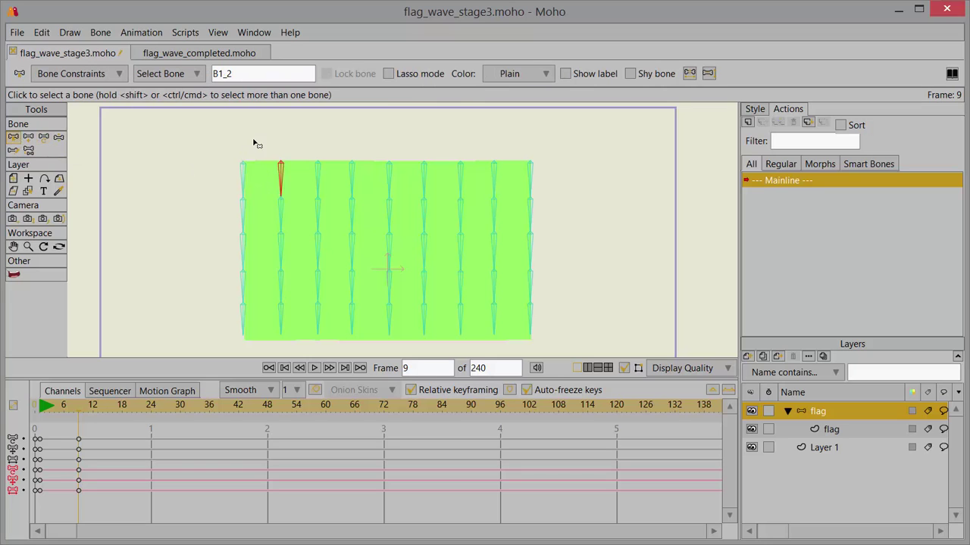
{"action": "left_click", "coordinate": [272, 153]}
{"action": "left_click_drag", "start_coordinate": [288, 167], "coordinate": [554, 192]}
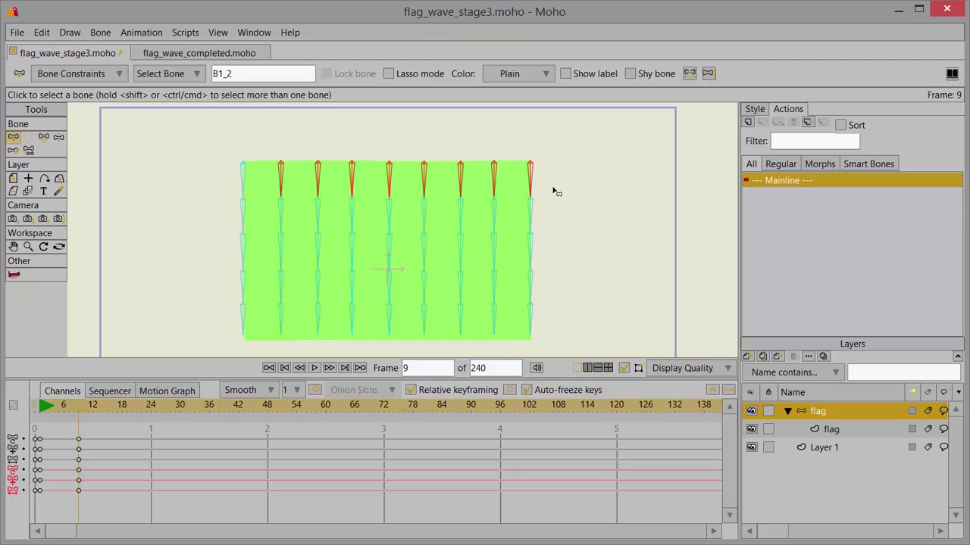
{"action": "left_click", "coordinate": [44, 138]}
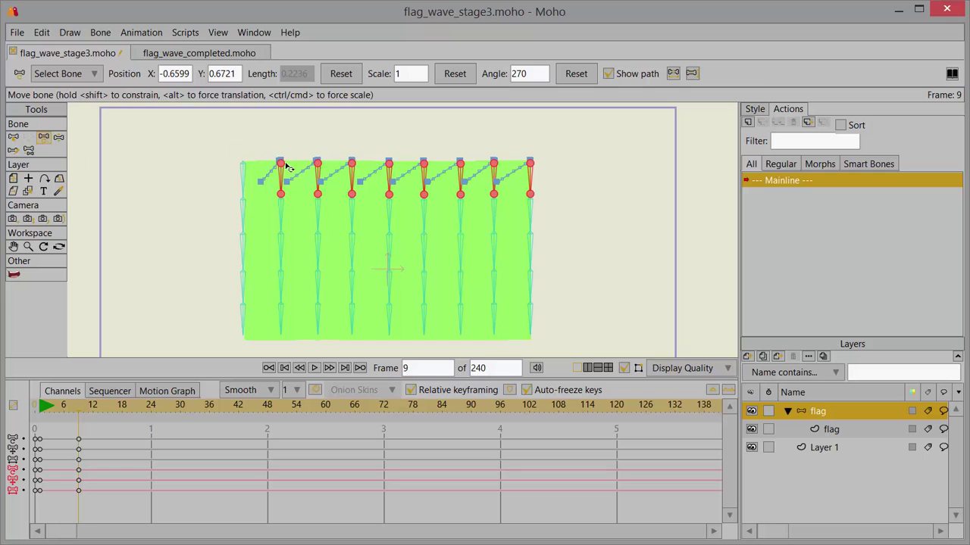
{"action": "left_click_drag", "start_coordinate": [281, 163], "coordinate": [285, 139]}
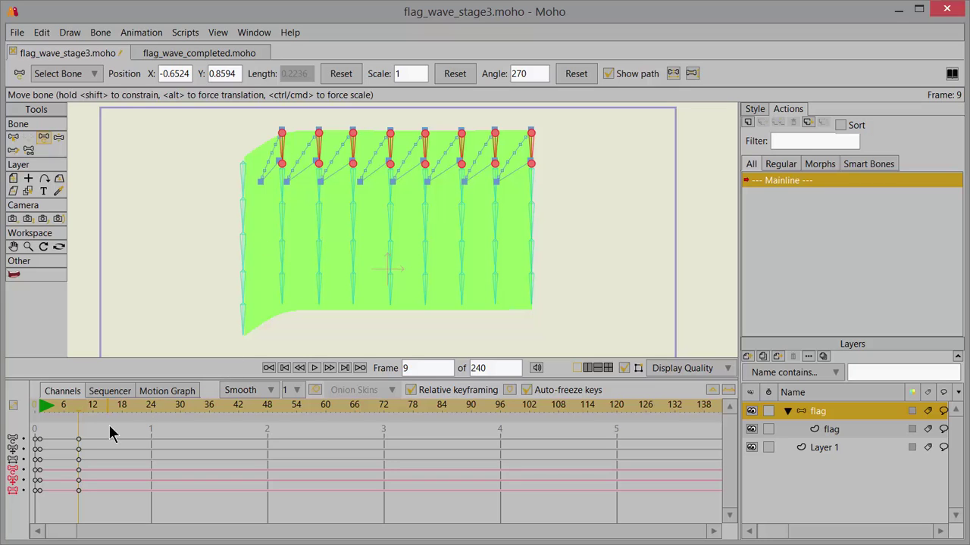
{"action": "left_click_drag", "start_coordinate": [81, 408], "coordinate": [121, 422]}
Copy the frame-0 keyframes on all channels and paste them at frame 18
{"action": "left_click_drag", "start_coordinate": [46, 428], "coordinate": [41, 504]}
{"action": "left_click", "coordinate": [42, 33]}
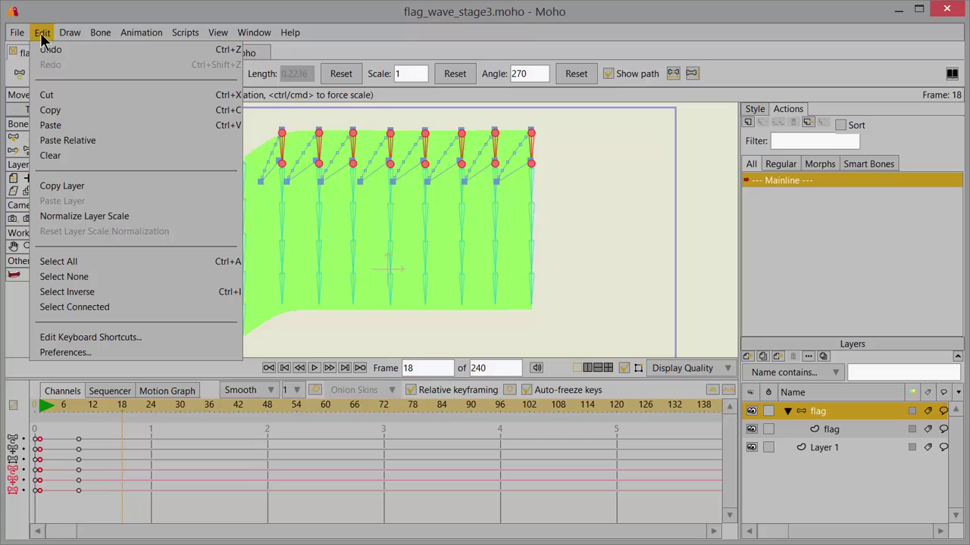
{"action": "left_click", "coordinate": [57, 111]}
{"action": "left_click", "coordinate": [64, 120]}
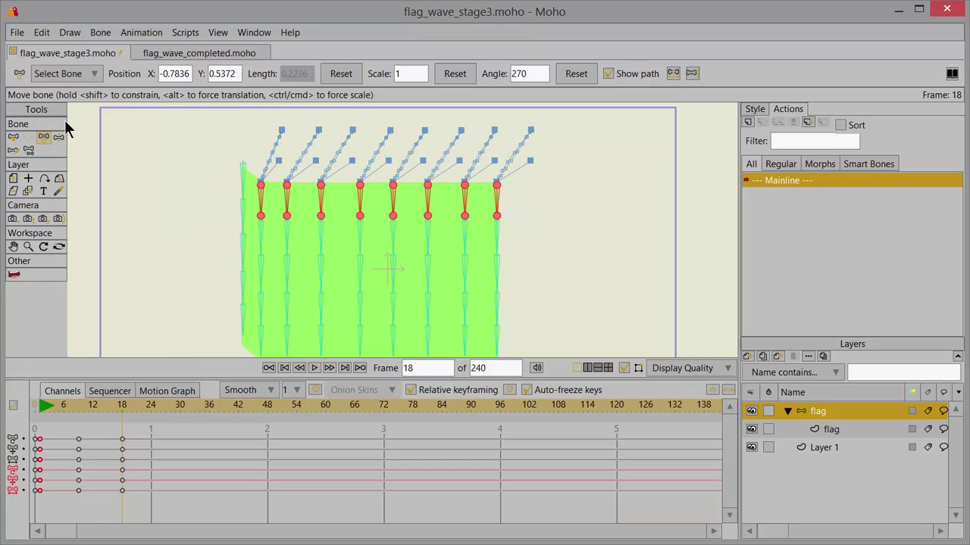
Play the animation to check the wave, then select the six keyframes at frame 18
{"action": "left_click", "coordinate": [44, 405]}
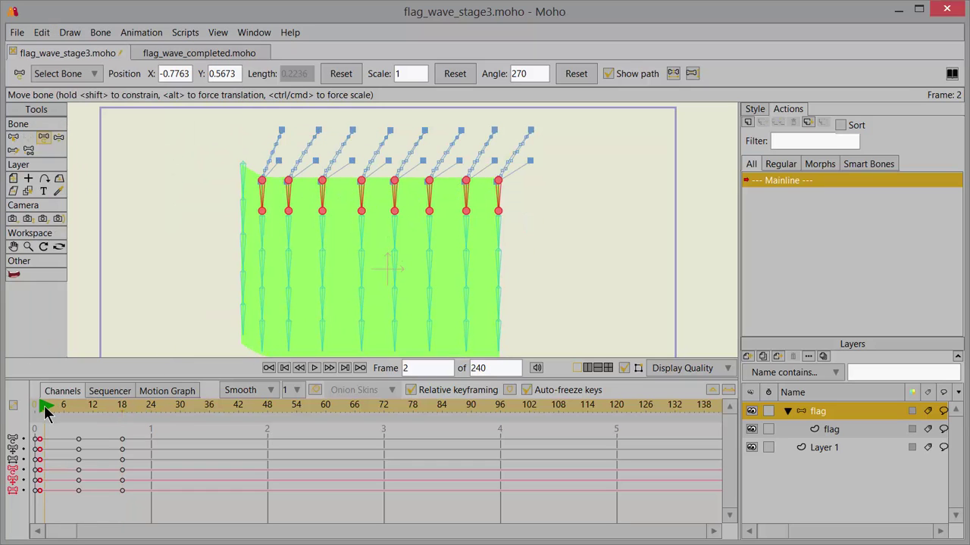
{"action": "left_click", "coordinate": [44, 406]}
{"action": "left_click", "coordinate": [123, 447]}
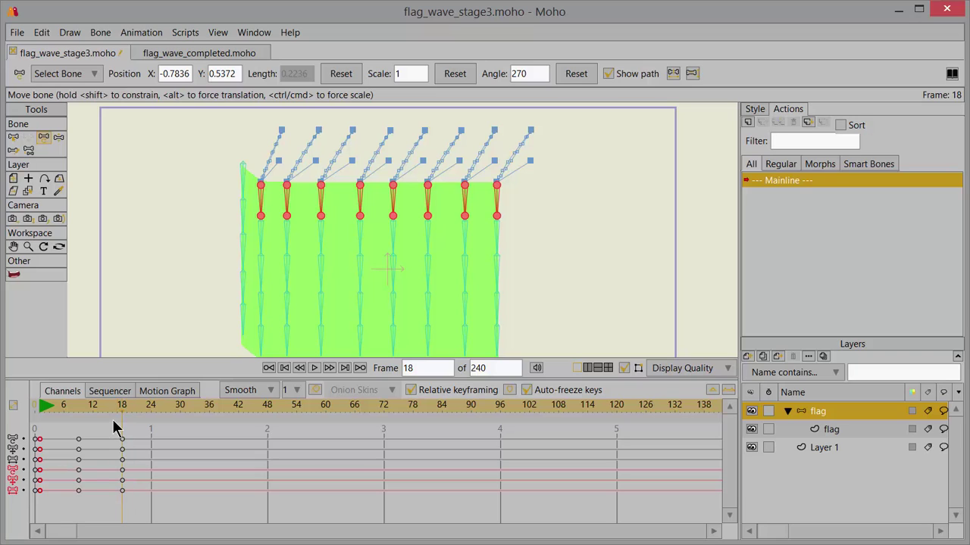
{"action": "left_click_drag", "start_coordinate": [140, 430], "coordinate": [117, 528]}
Give the frame-18 keys Cycle interpolation, relative 17 frames, and play the looping wave
{"action": "right_click", "coordinate": [124, 446]}
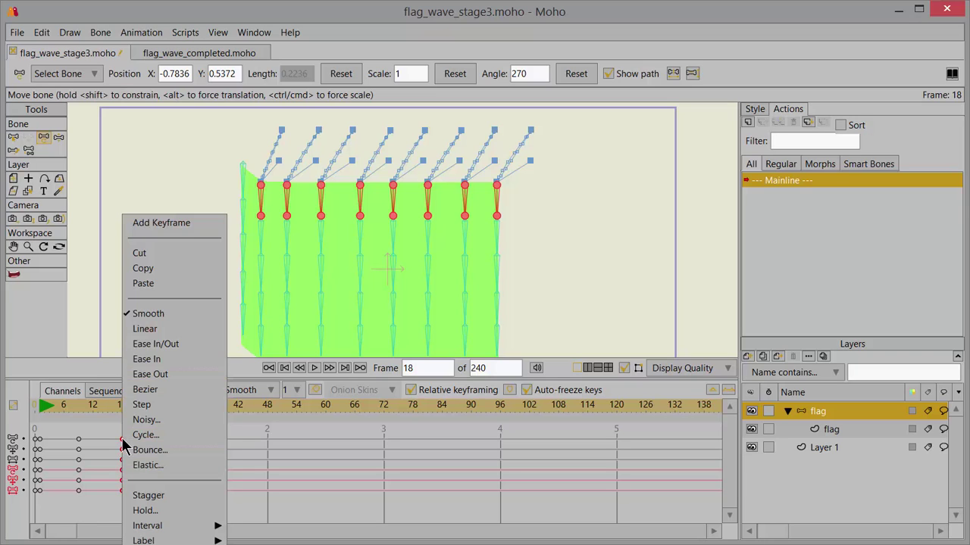
{"action": "left_click", "coordinate": [161, 437]}
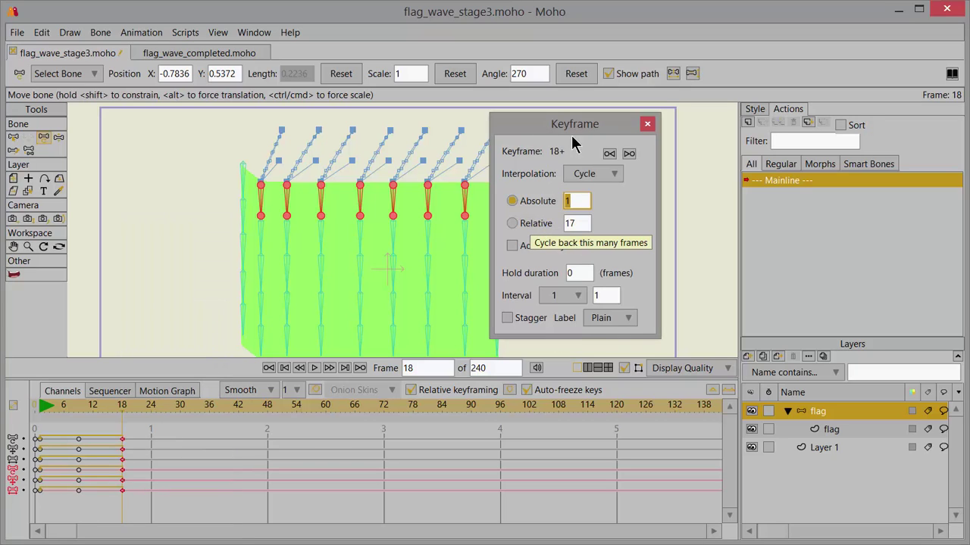
{"action": "left_click", "coordinate": [513, 224]}
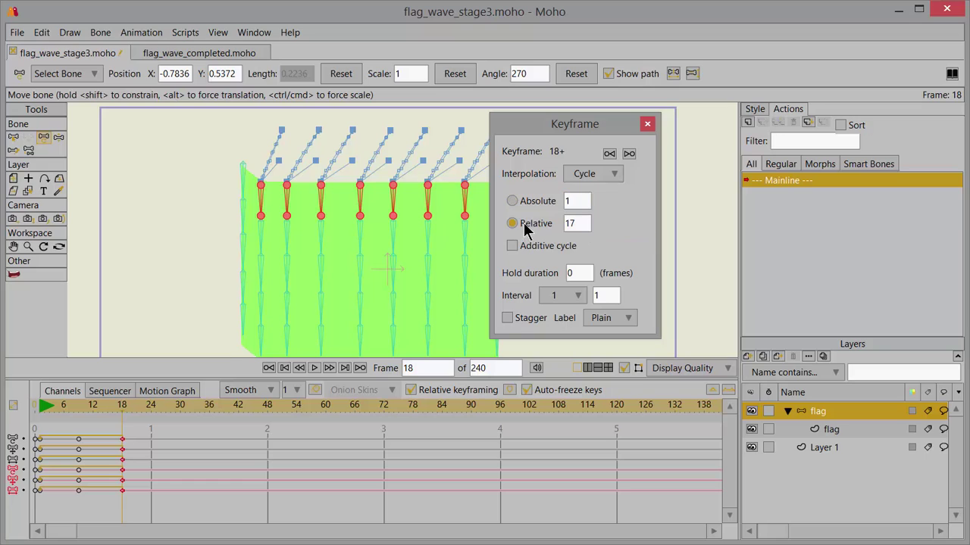
{"action": "left_click", "coordinate": [648, 125]}
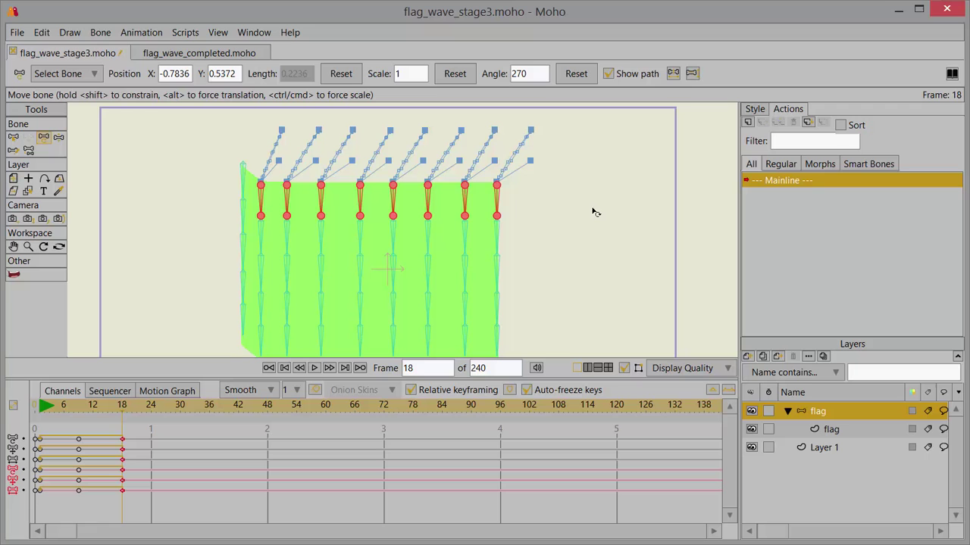
{"action": "left_click", "coordinate": [314, 368]}
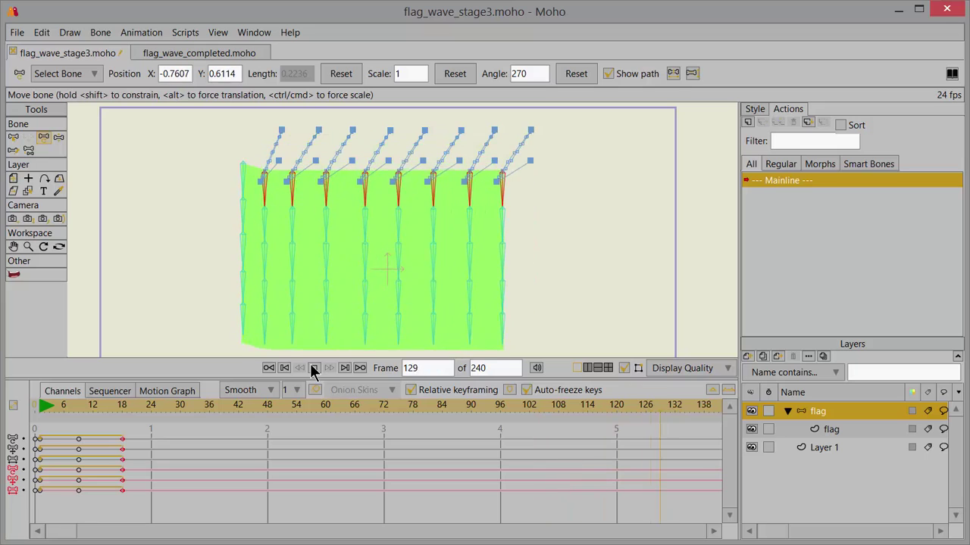
Stop playback, zoom the timeline to frames 0–69, and jump back to frame 0
{"action": "left_click", "coordinate": [313, 368]}
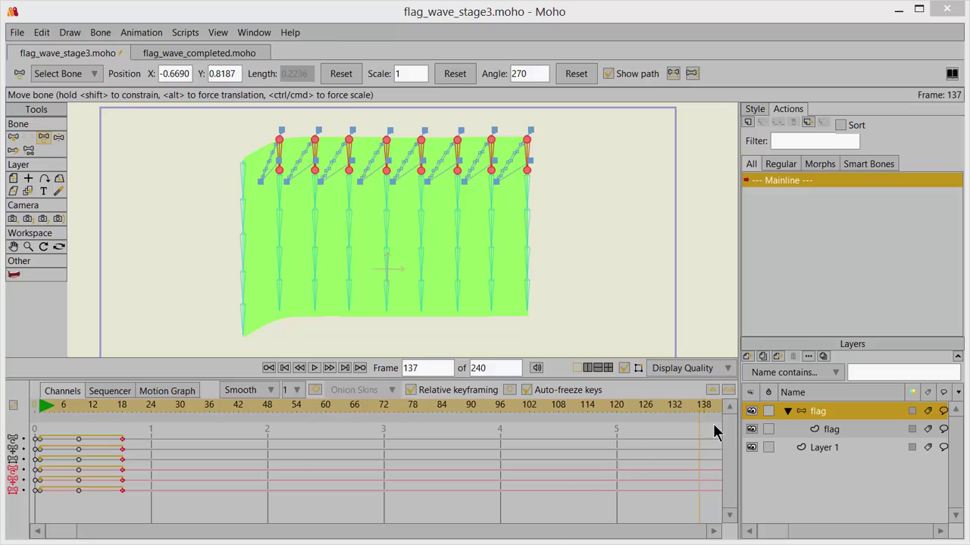
{"action": "left_click", "coordinate": [730, 390]}
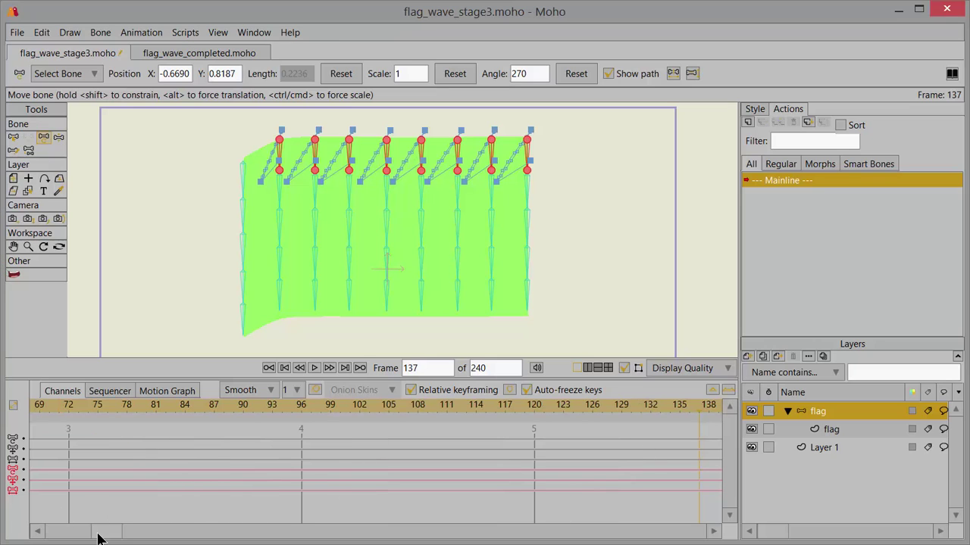
{"action": "left_click_drag", "start_coordinate": [94, 531], "coordinate": [26, 531]}
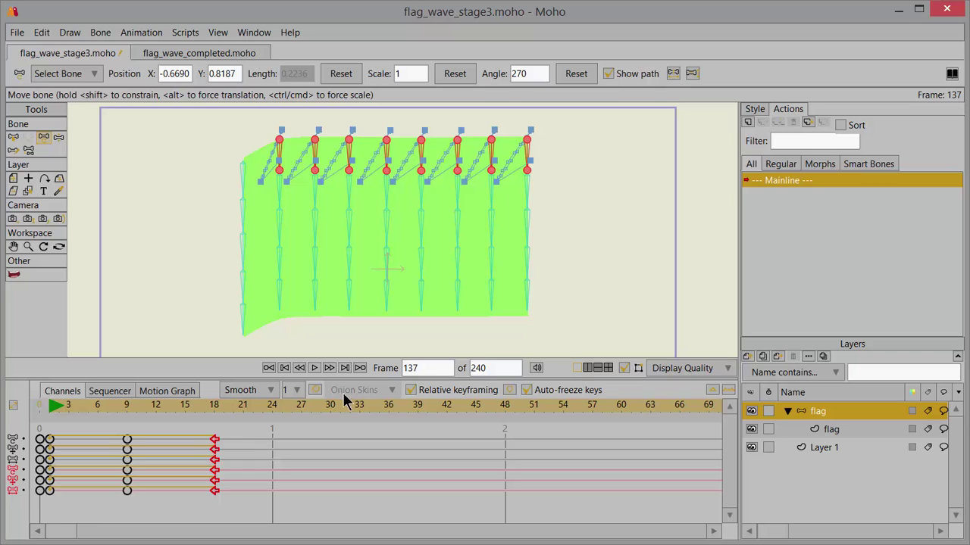
{"action": "double_click", "coordinate": [431, 368]}
{"action": "type", "text": "0"}
{"action": "key", "text": "Return"}
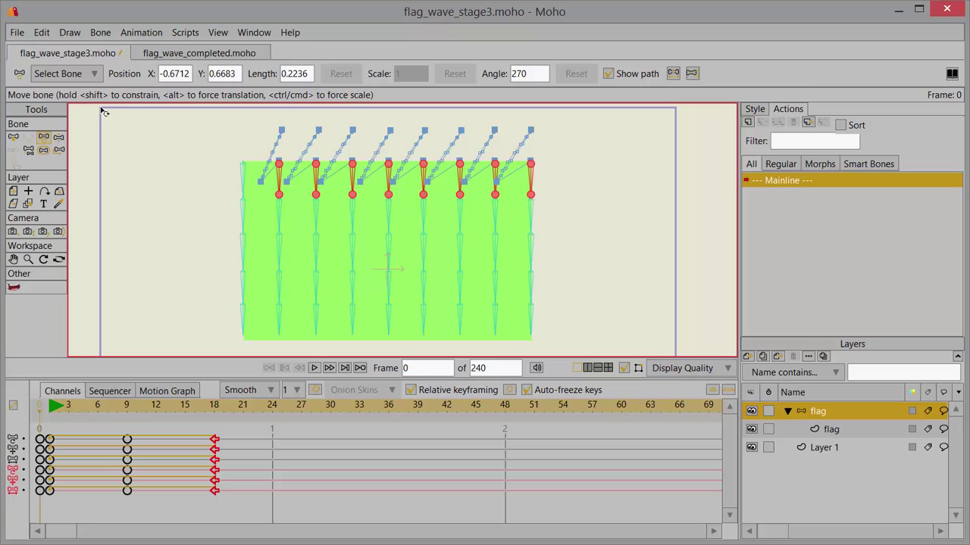
Deselect everything and marquee-select the top bones from the third column rightward
{"action": "left_click", "coordinate": [42, 34]}
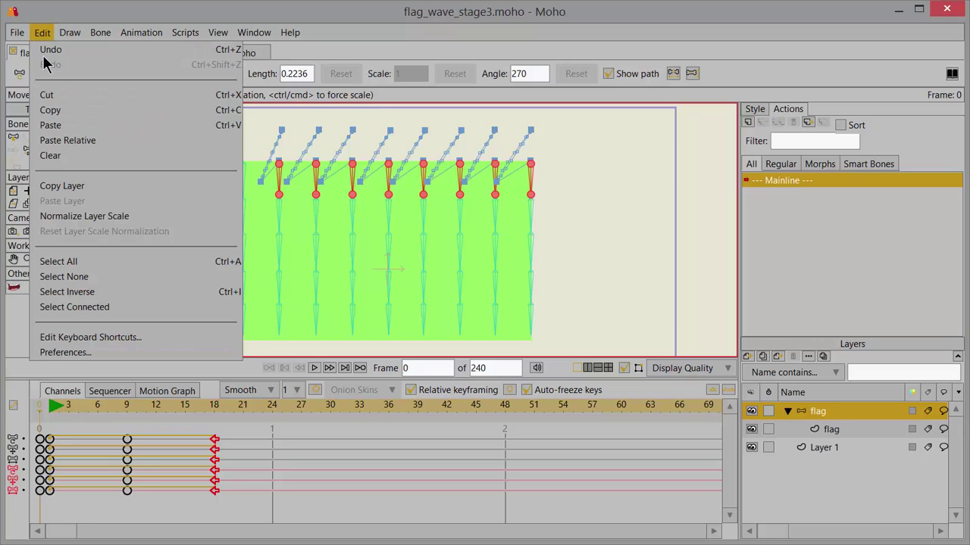
{"action": "left_click", "coordinate": [93, 278]}
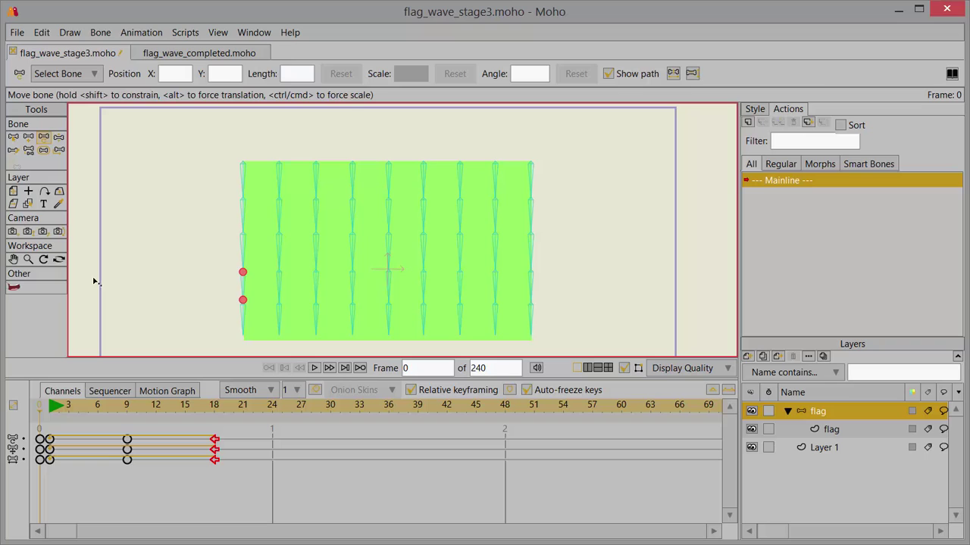
{"action": "left_click", "coordinate": [13, 140]}
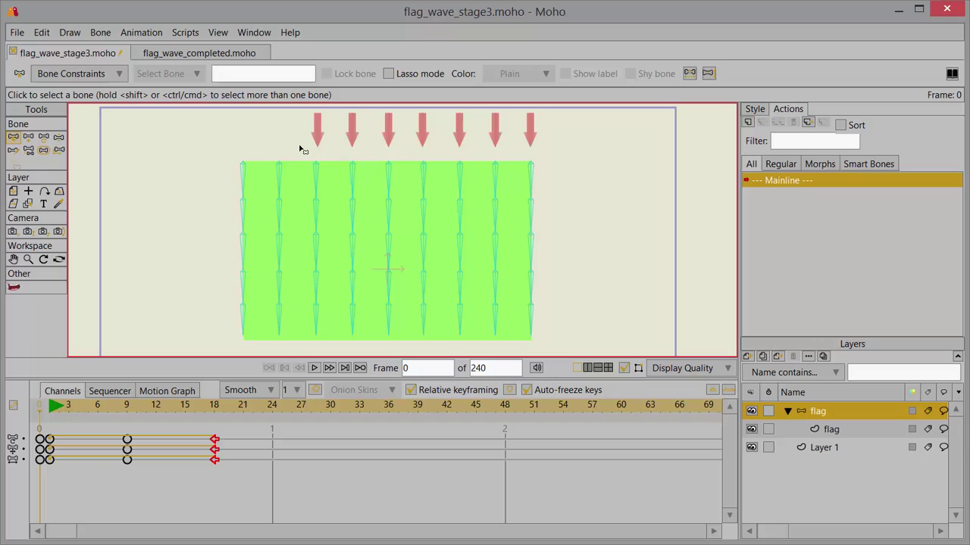
{"action": "left_click_drag", "start_coordinate": [299, 146], "coordinate": [554, 184]}
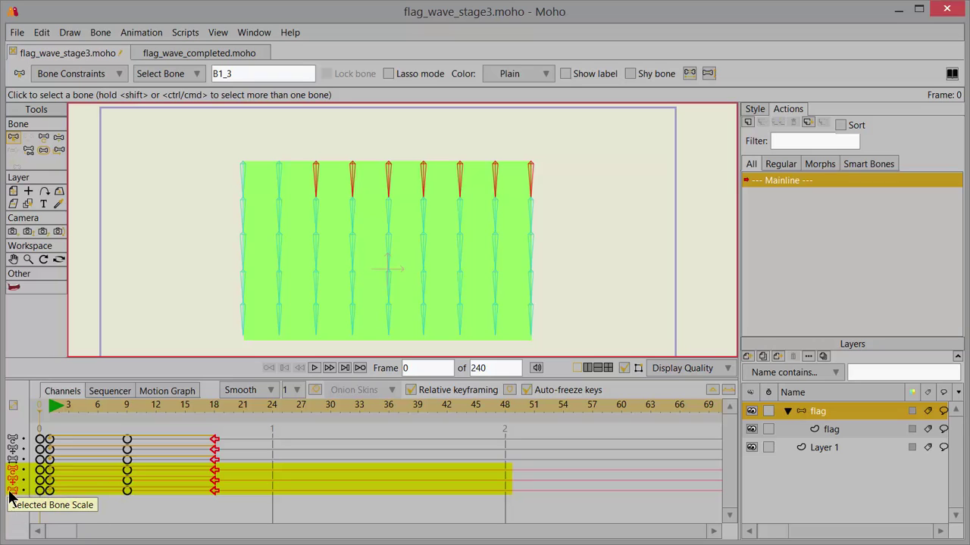
Drag the selected bones' keys after frame 0 three frames later, to frames 4, 12 and 21
{"action": "left_click_drag", "start_coordinate": [231, 493], "coordinate": [34, 473]}
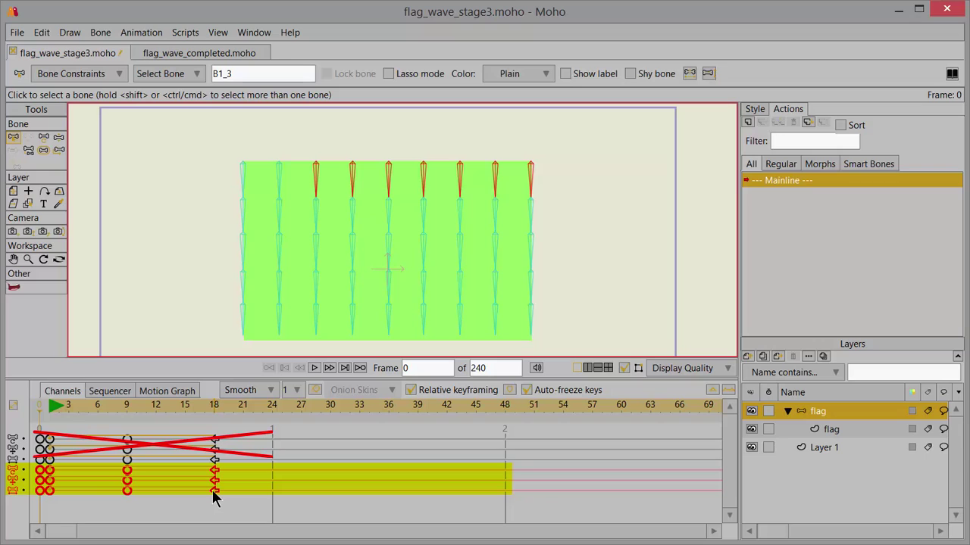
{"action": "left_click_drag", "start_coordinate": [221, 490], "coordinate": [243, 493]}
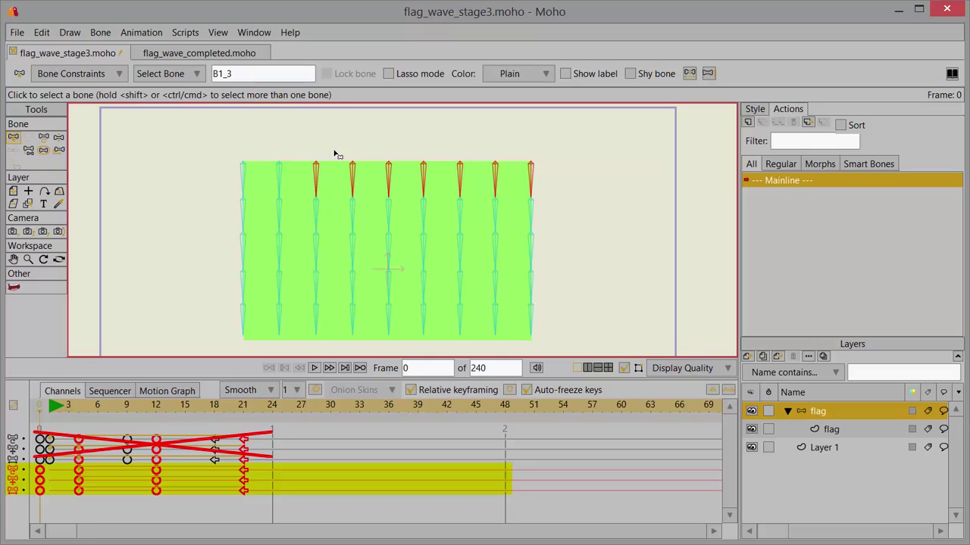
Delay the keys of top bones from the fourth, then fifth, column rightward by three frames each
{"action": "left_click_drag", "start_coordinate": [345, 142], "coordinate": [564, 184]}
{"action": "left_click_drag", "start_coordinate": [262, 510], "coordinate": [40, 474]}
{"action": "left_click_drag", "start_coordinate": [244, 491], "coordinate": [274, 493]}
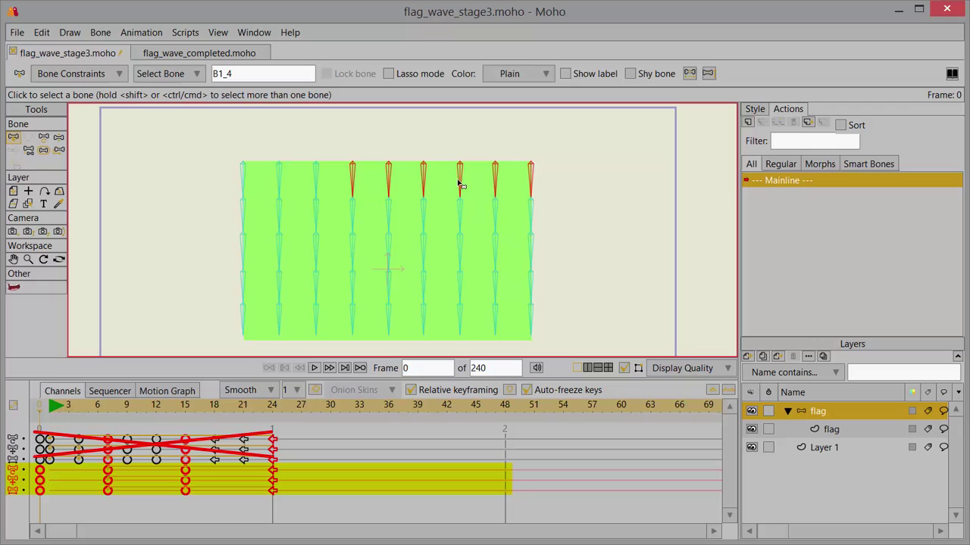
{"action": "left_click_drag", "start_coordinate": [373, 136], "coordinate": [558, 184]}
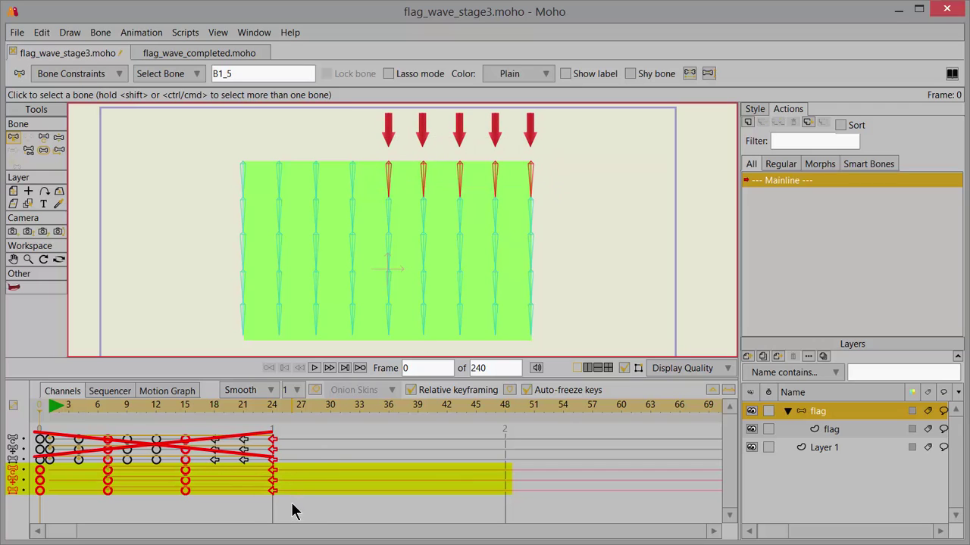
{"action": "left_click_drag", "start_coordinate": [293, 503], "coordinate": [39, 473]}
{"action": "left_click_drag", "start_coordinate": [270, 491], "coordinate": [301, 490]}
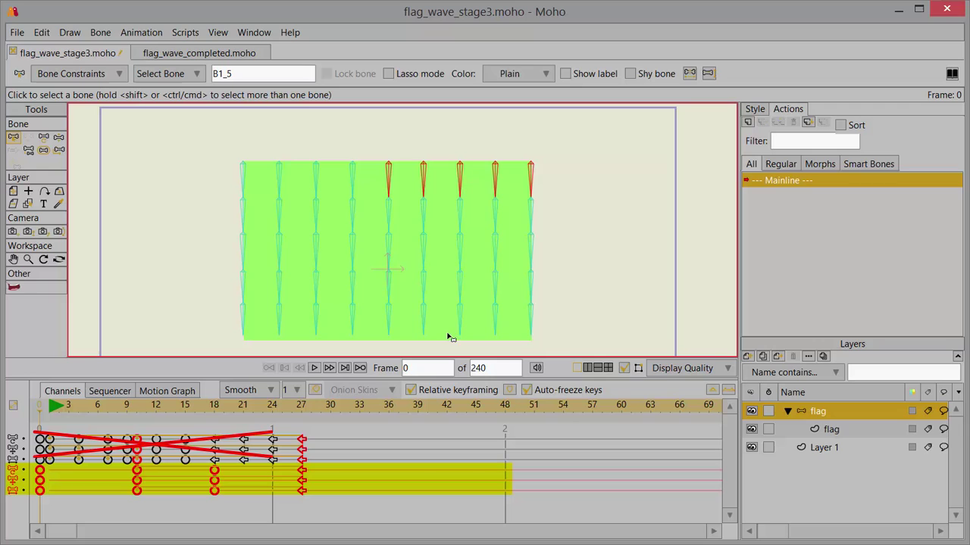
Shift the keys of the right four, then right three, columns' top bones three frames later
{"action": "left_click_drag", "start_coordinate": [416, 129], "coordinate": [554, 185]}
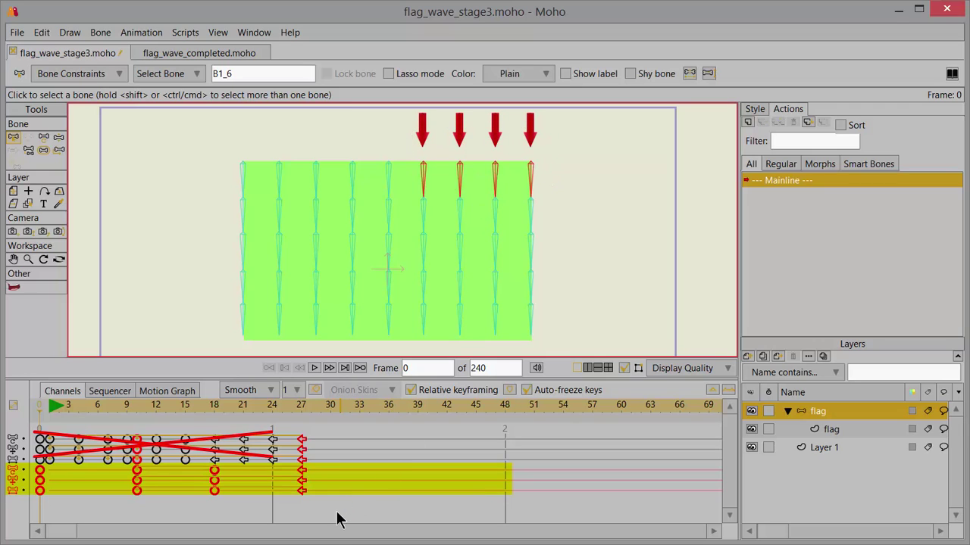
{"action": "left_click_drag", "start_coordinate": [336, 512], "coordinate": [36, 468]}
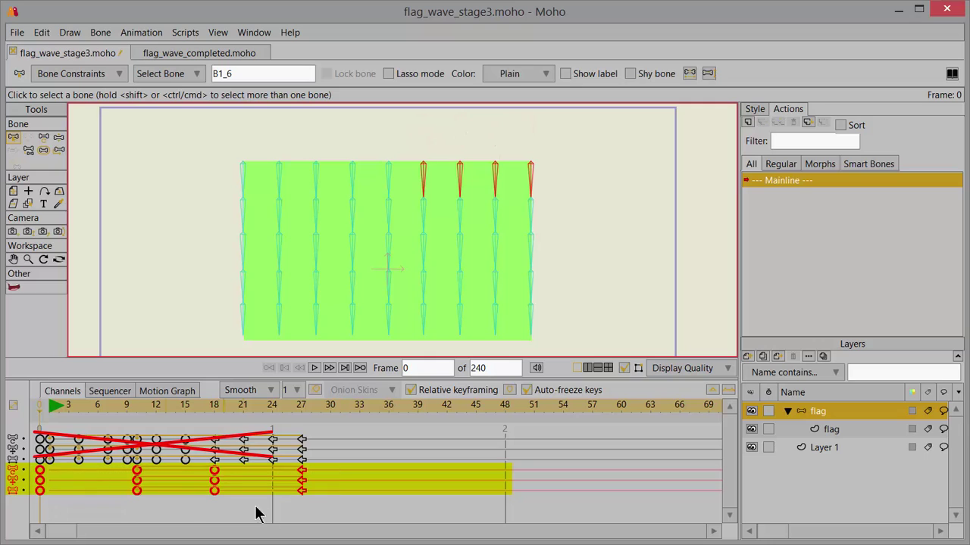
{"action": "left_click_drag", "start_coordinate": [305, 488], "coordinate": [330, 485], "text": "alt"}
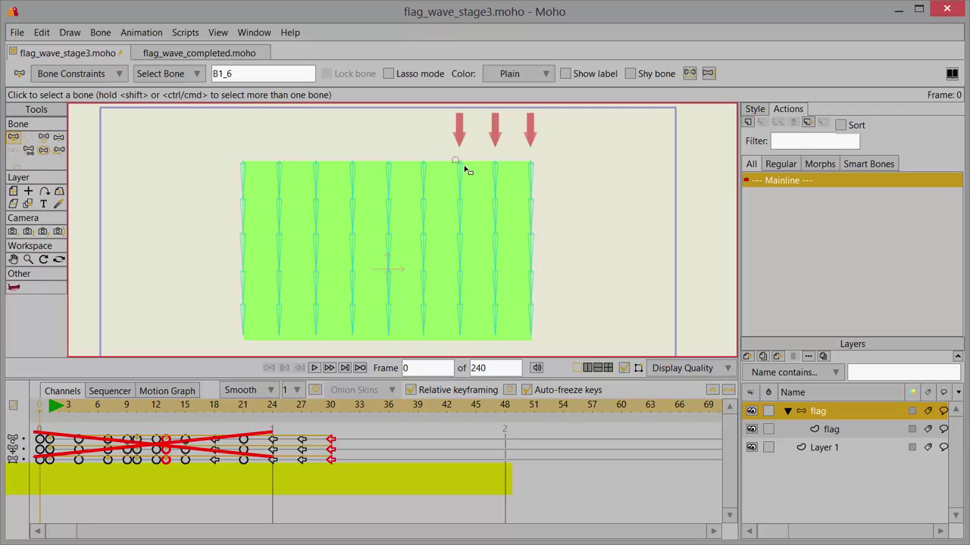
{"action": "left_click_drag", "start_coordinate": [451, 156], "coordinate": [555, 191]}
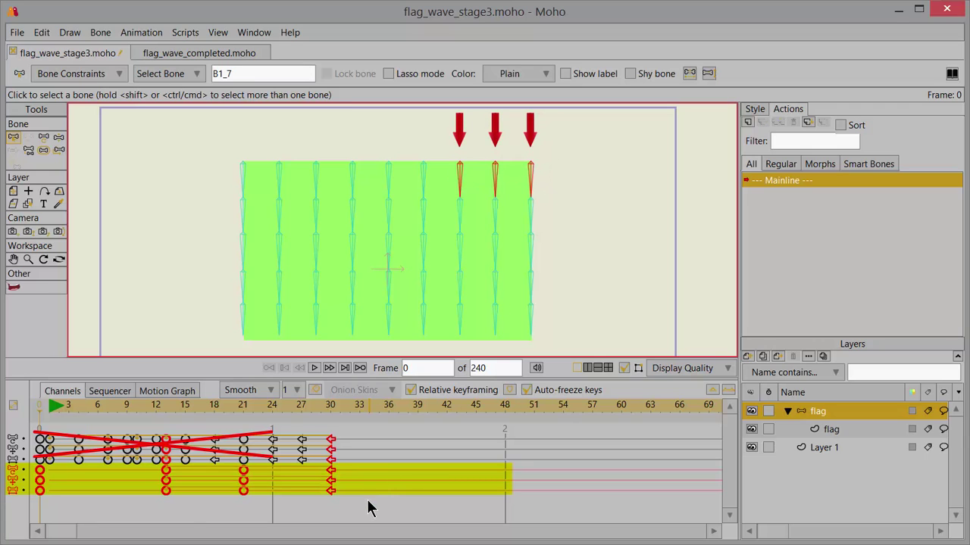
{"action": "left_click_drag", "start_coordinate": [363, 506], "coordinate": [39, 471]}
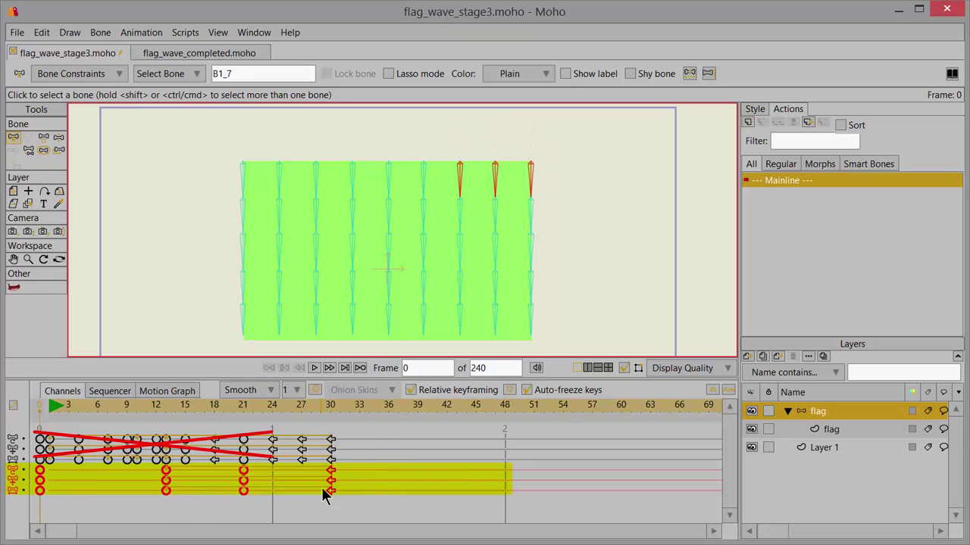
{"action": "left_click_drag", "start_coordinate": [321, 487], "coordinate": [362, 485]}
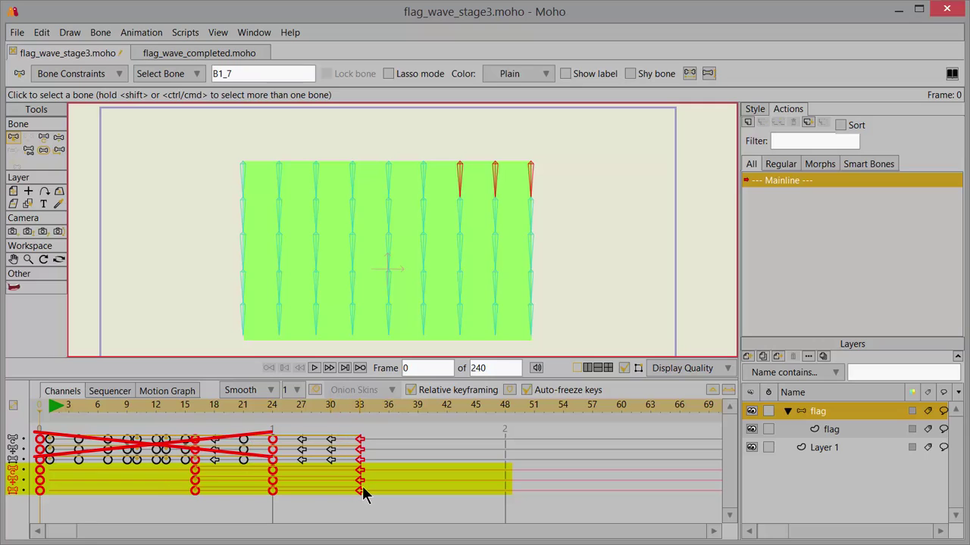
Offset the right two columns and last column by three more frames, ending at 22, 30, 39; scrub to check
{"action": "left_click_drag", "start_coordinate": [485, 140], "coordinate": [561, 187]}
{"action": "left_click_drag", "start_coordinate": [398, 511], "coordinate": [32, 473]}
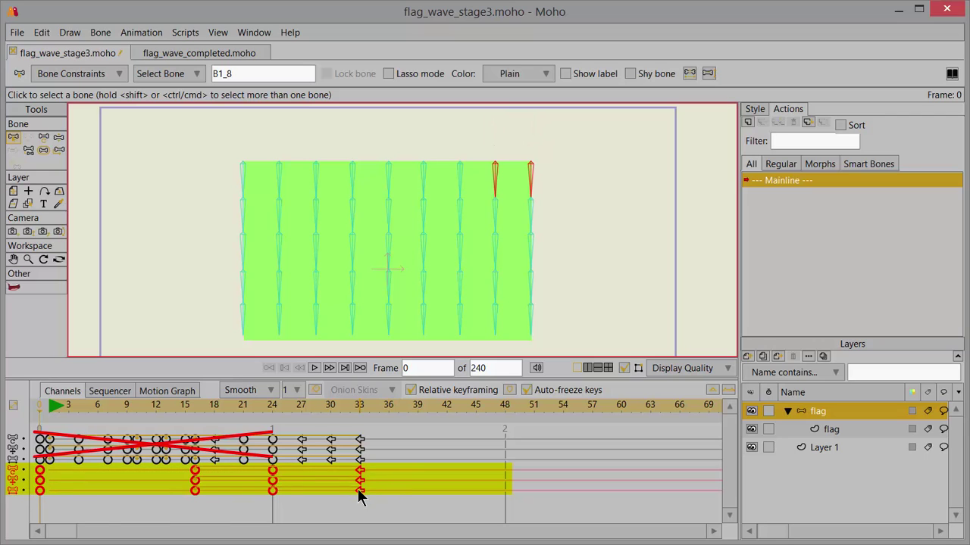
{"action": "left_click_drag", "start_coordinate": [360, 491], "coordinate": [388, 491]}
{"action": "left_click_drag", "start_coordinate": [515, 142], "coordinate": [557, 188]}
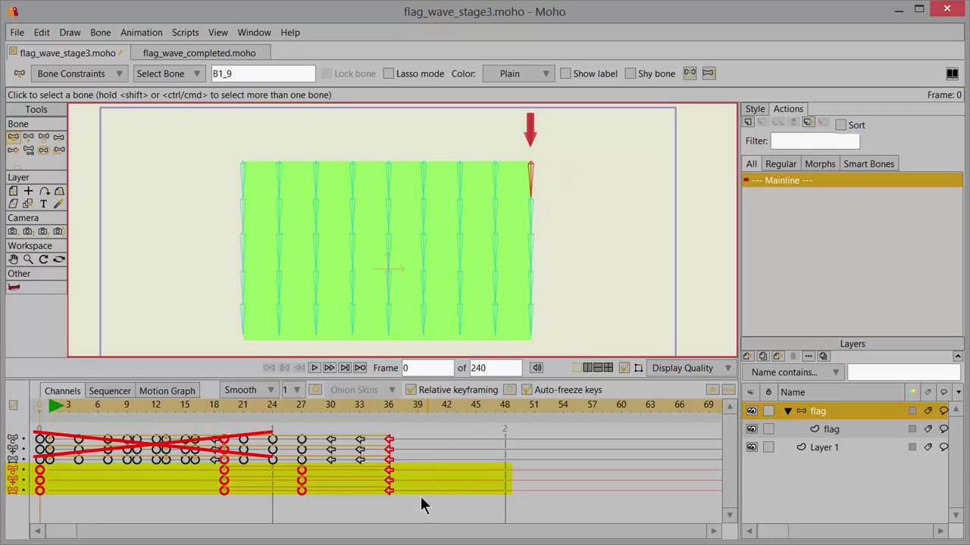
{"action": "left_click_drag", "start_coordinate": [343, 512], "coordinate": [50, 482]}
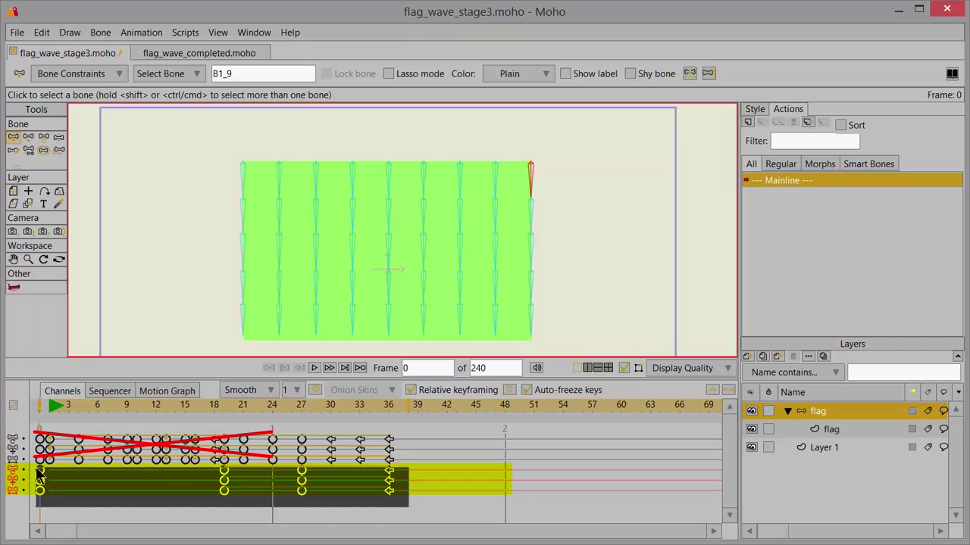
{"action": "left_click_drag", "start_coordinate": [39, 475], "coordinate": [39, 475]}
{"action": "left_click_drag", "start_coordinate": [388, 490], "coordinate": [416, 490]}
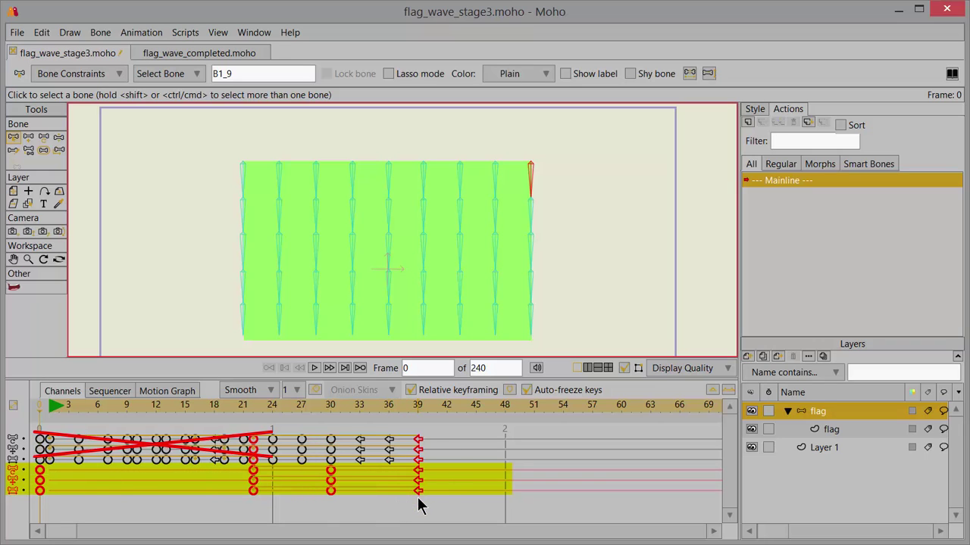
{"action": "left_click", "coordinate": [224, 409]}
{"action": "left_click_drag", "start_coordinate": [214, 411], "coordinate": [37, 413]}
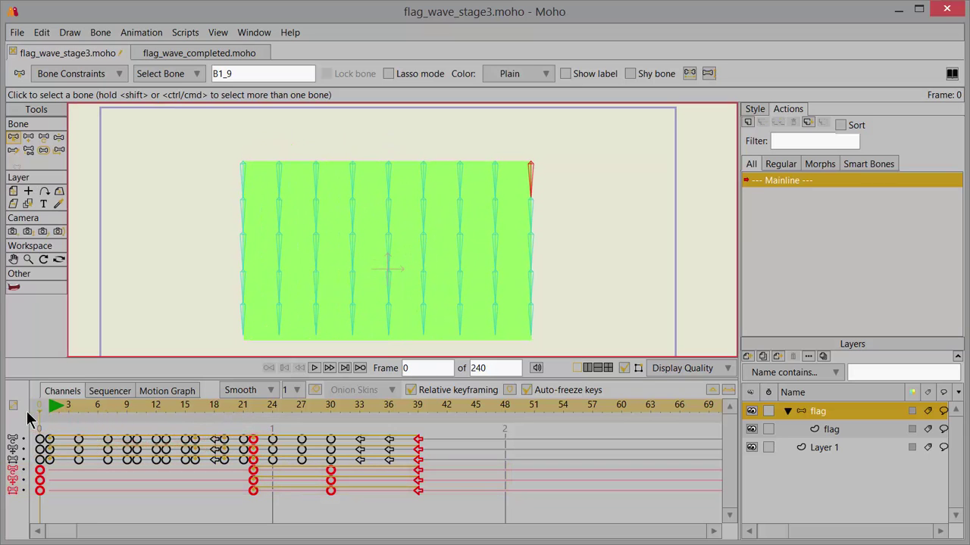
{"action": "left_click", "coordinate": [314, 367]}
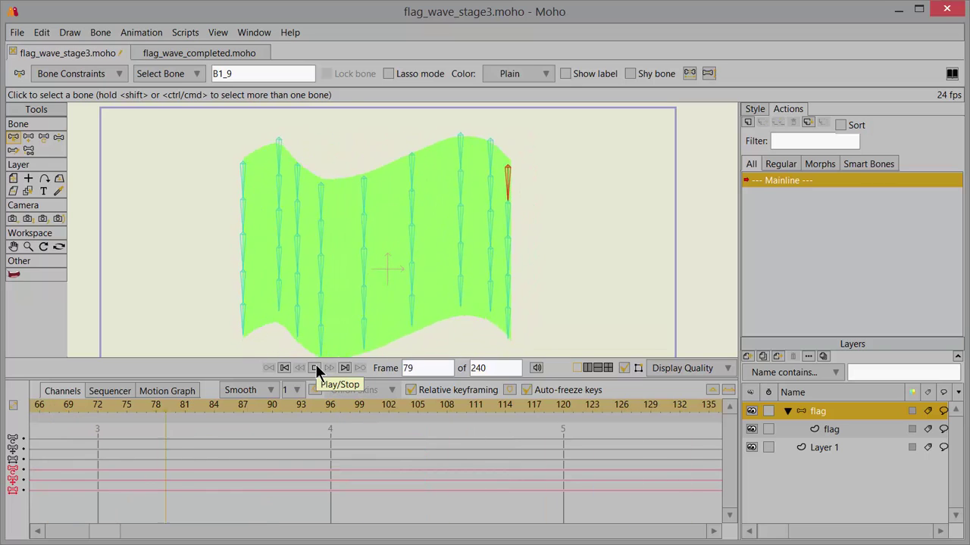
{"action": "left_click", "coordinate": [315, 368]}
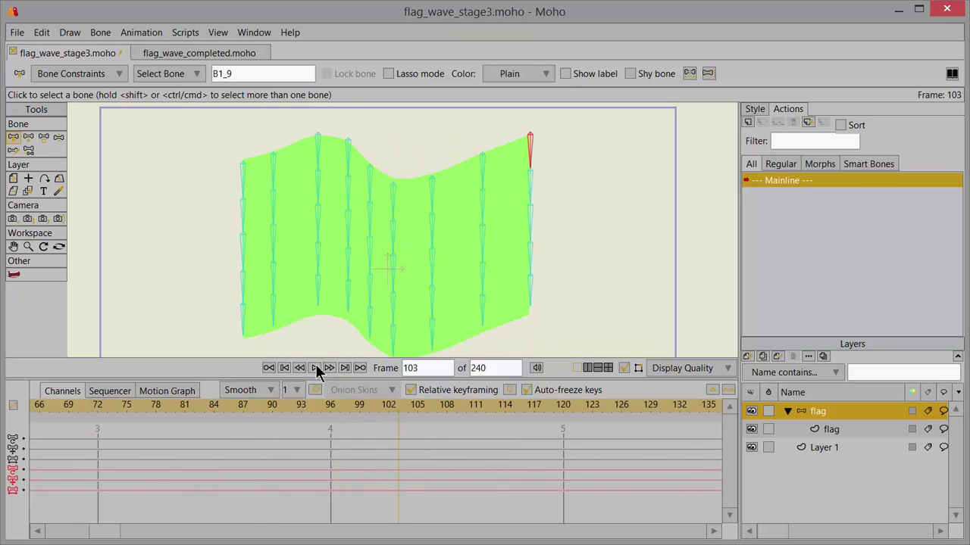
{"action": "left_click_drag", "start_coordinate": [428, 368], "coordinate": [366, 368]}
{"action": "type", "text": "0"}
{"action": "key", "text": "Return"}
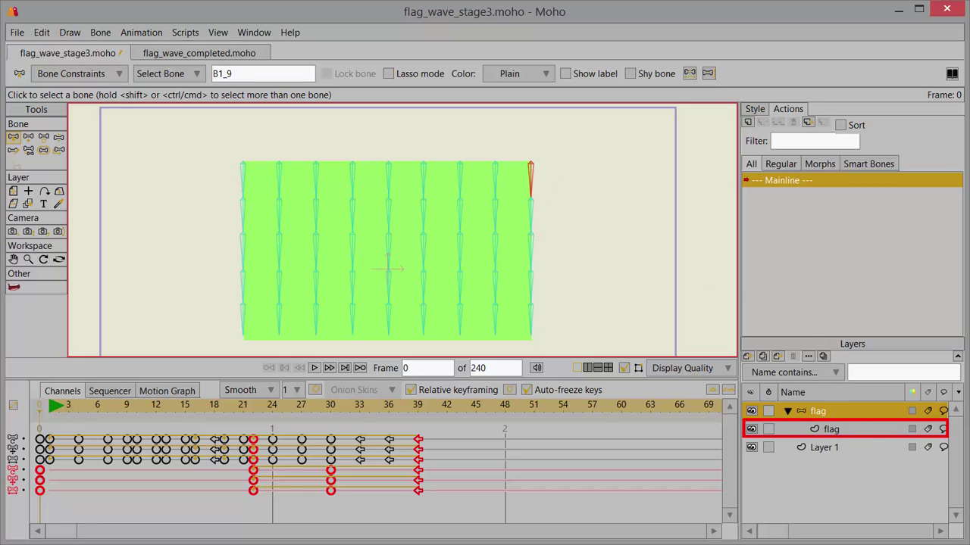
Select all of the flag's mesh points on the flag vector layer
{"action": "left_click", "coordinate": [831, 428]}
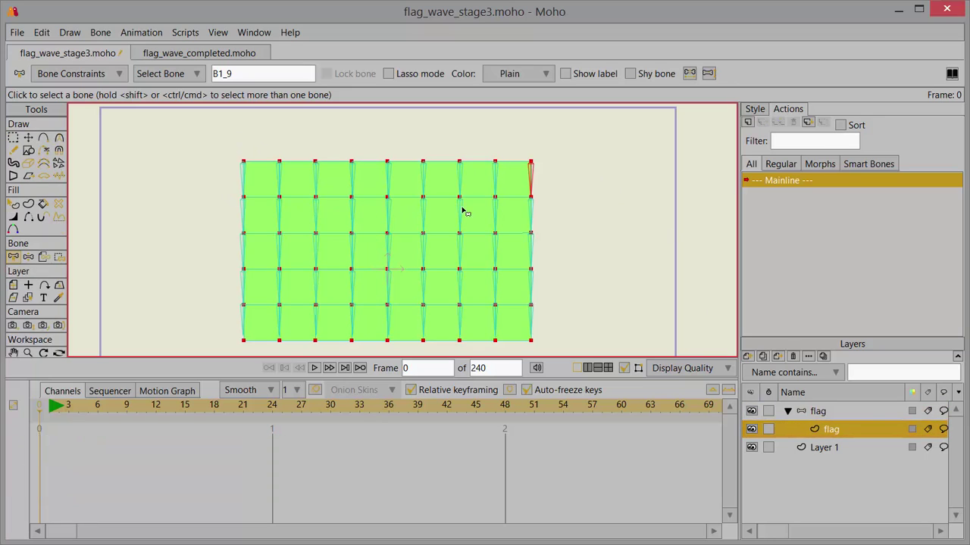
{"action": "key", "text": "g"}
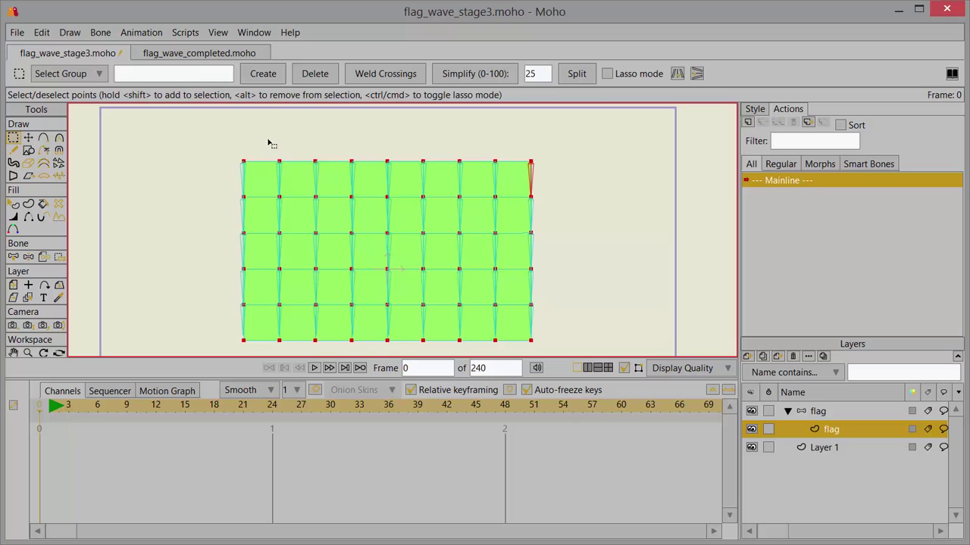
{"action": "left_click_drag", "start_coordinate": [268, 140], "coordinate": [511, 353]}
Confirm the selected points' curvature reads 0.30 in the Curvature tool
{"action": "left_click", "coordinate": [60, 139]}
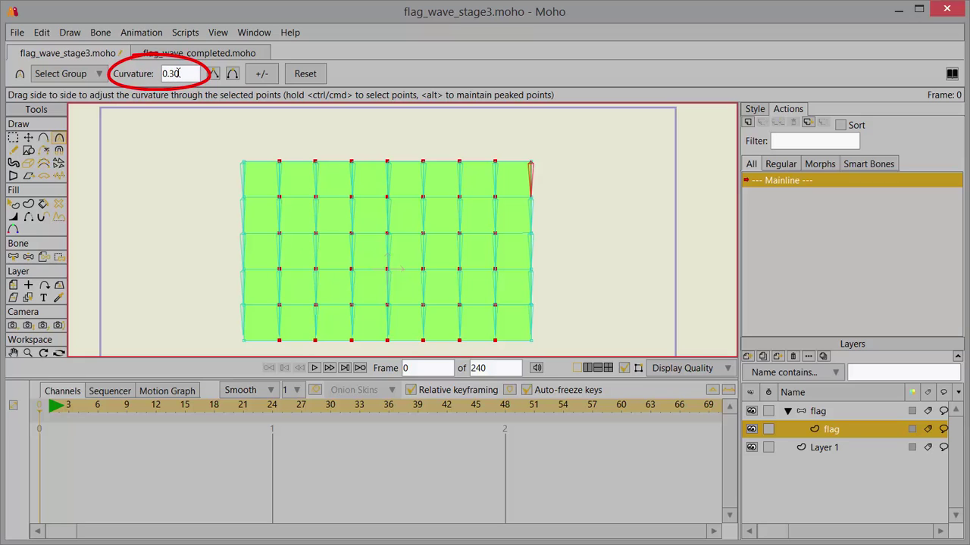
{"action": "double_click", "coordinate": [169, 73]}
{"action": "left_click", "coordinate": [183, 73]}
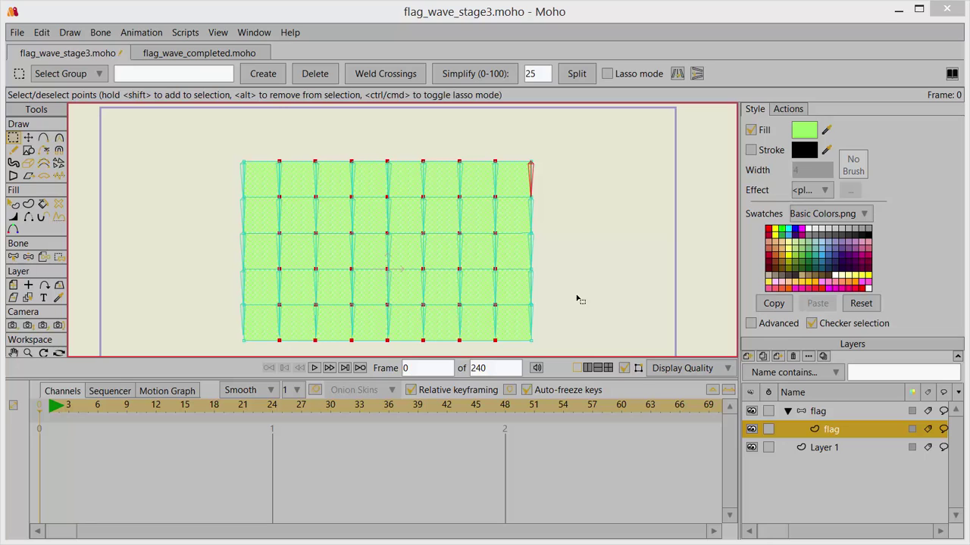
Give the flag fill an Image Texture of game_of_thrones_for_flag_ani.jpg set to Don't Repeat
{"action": "left_click", "coordinate": [14, 206]}
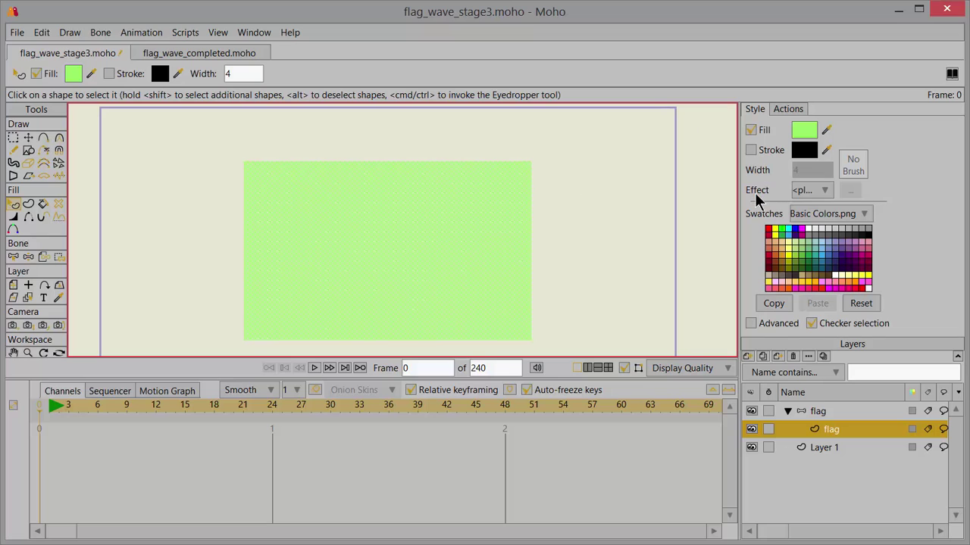
{"action": "left_click", "coordinate": [824, 192]}
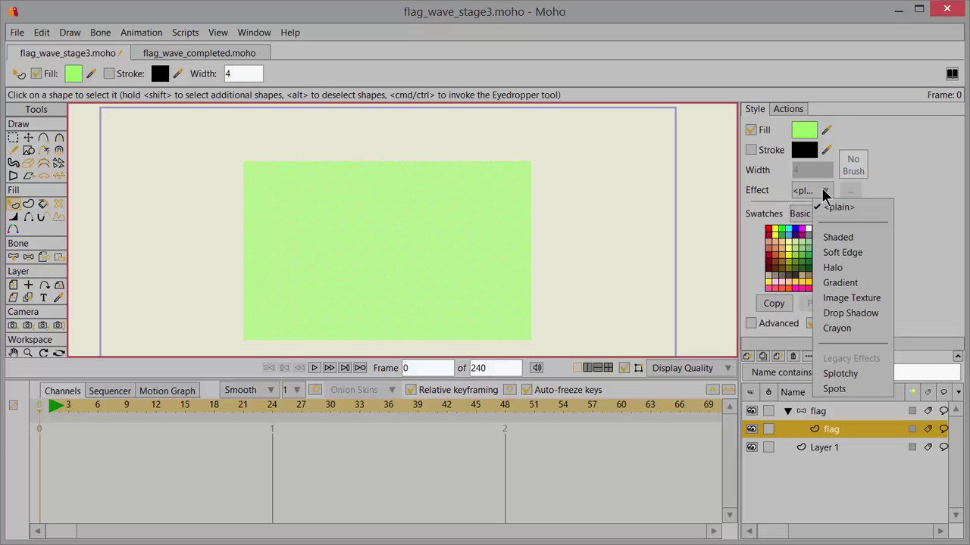
{"action": "left_click", "coordinate": [866, 299]}
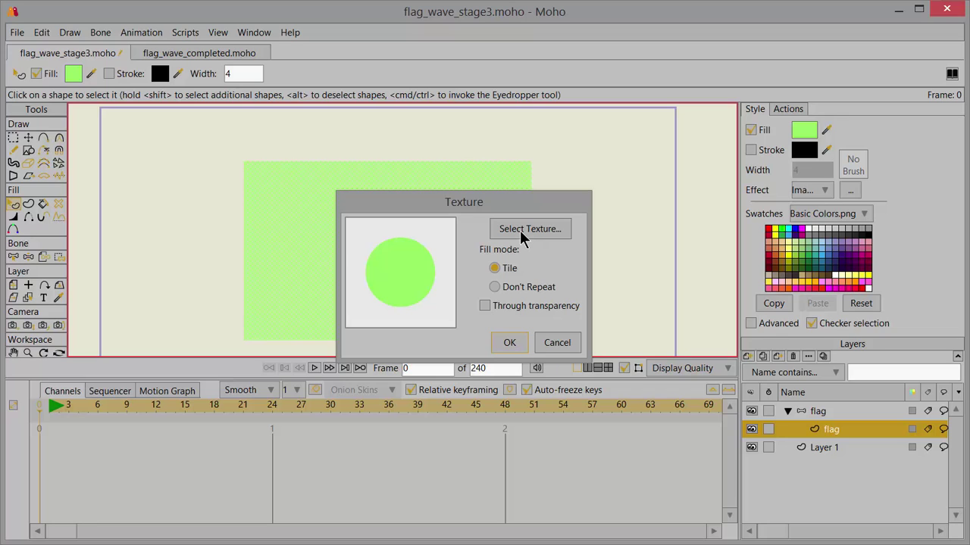
{"action": "left_click", "coordinate": [524, 230]}
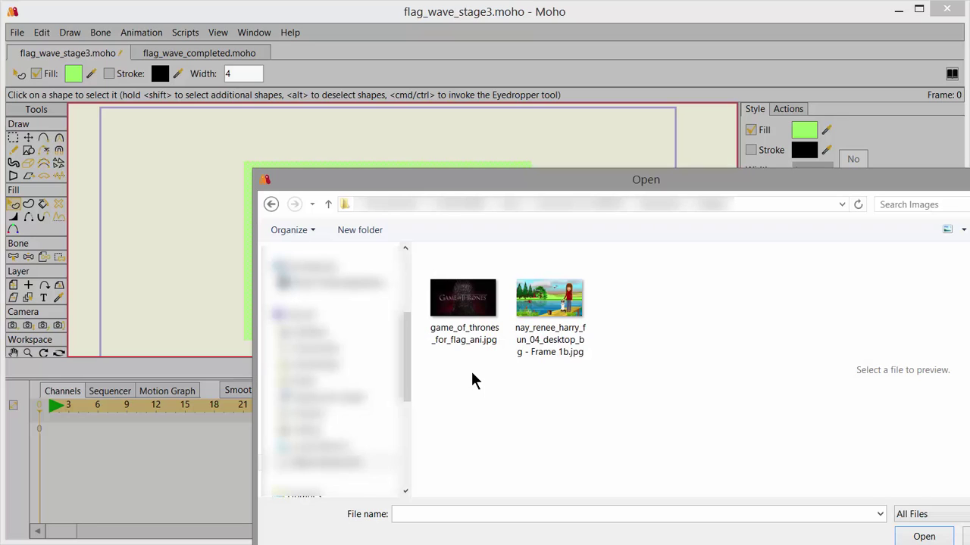
{"action": "left_click", "coordinate": [476, 317]}
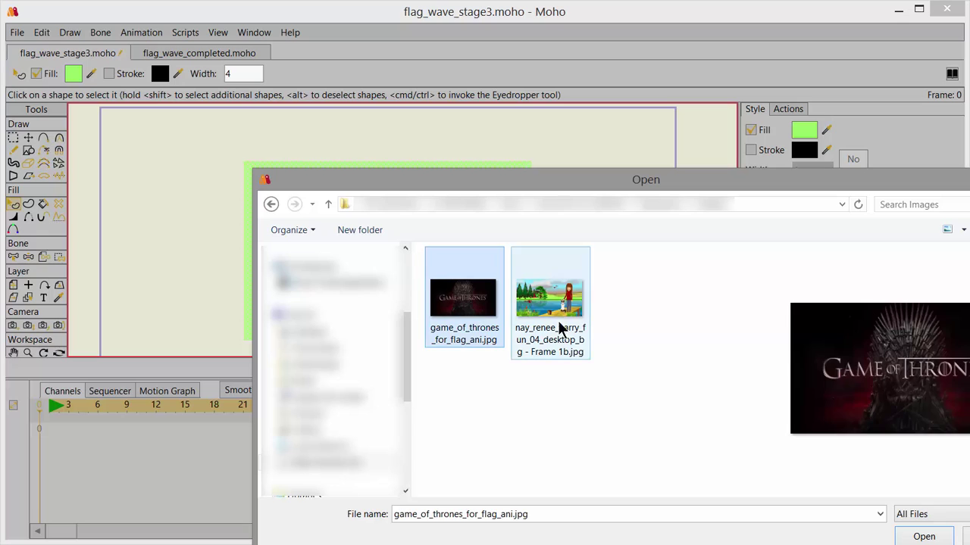
{"action": "left_click", "coordinate": [925, 536]}
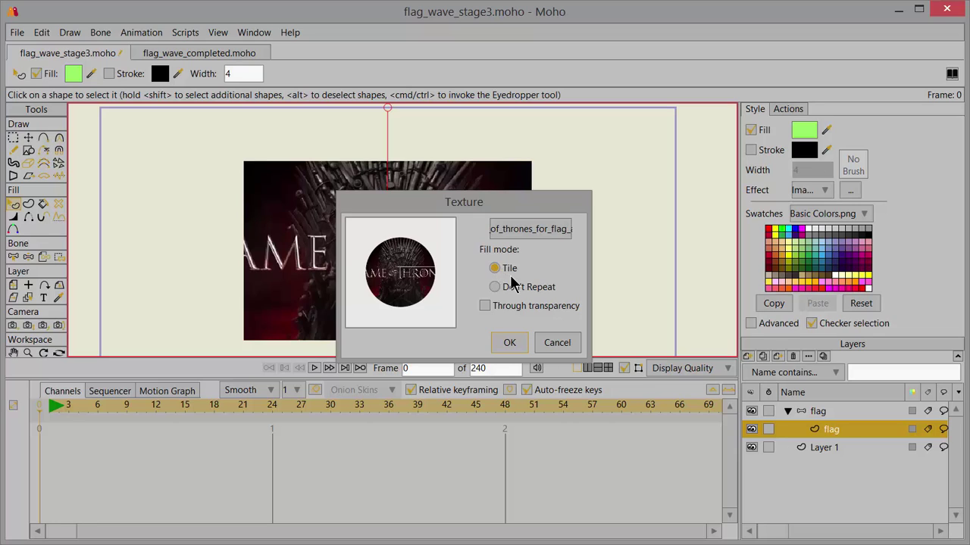
{"action": "left_click", "coordinate": [494, 288]}
{"action": "left_click", "coordinate": [510, 343]}
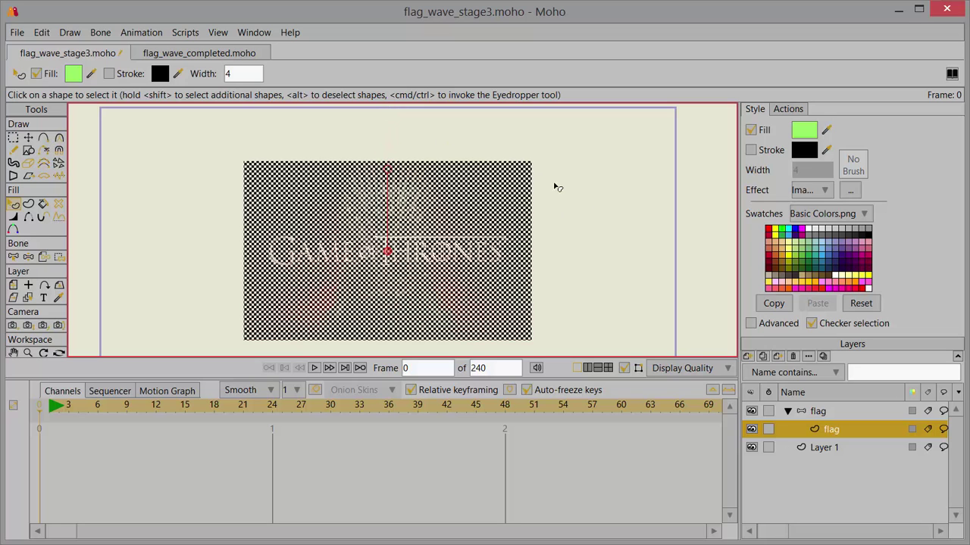
Reposition and resize the Game of Thrones image so an even green border frames it
{"action": "left_click", "coordinate": [580, 202]}
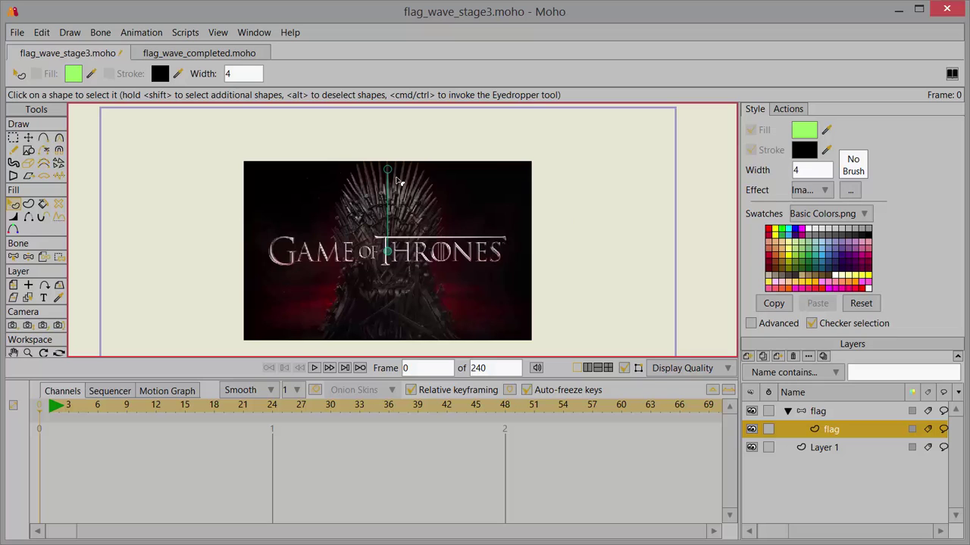
{"action": "left_click_drag", "start_coordinate": [389, 253], "coordinate": [356, 243]}
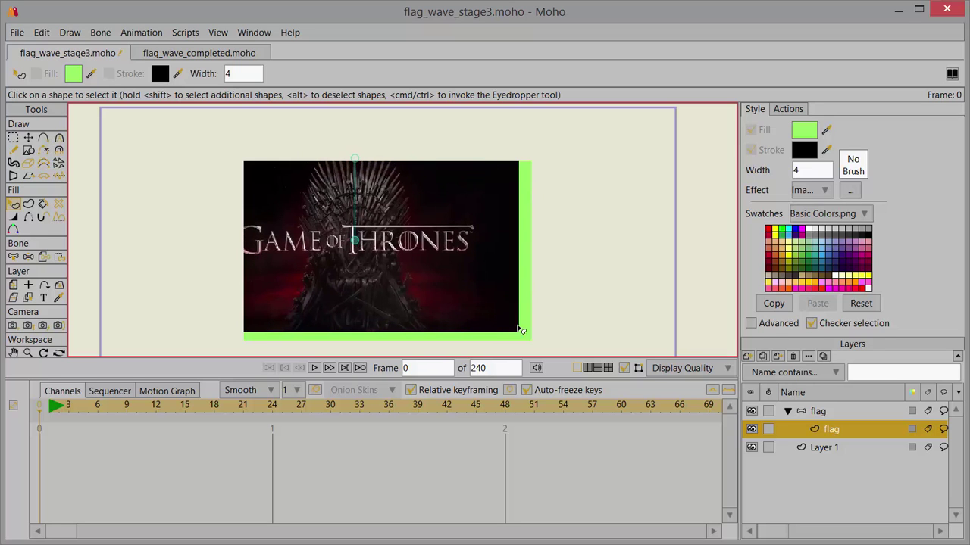
{"action": "left_click_drag", "start_coordinate": [356, 163], "coordinate": [358, 172]}
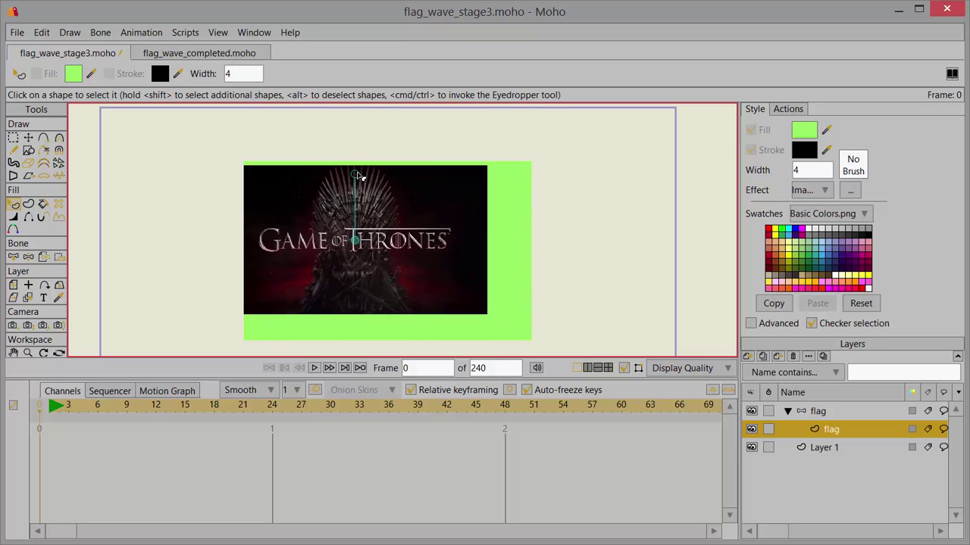
{"action": "left_click", "coordinate": [366, 215]}
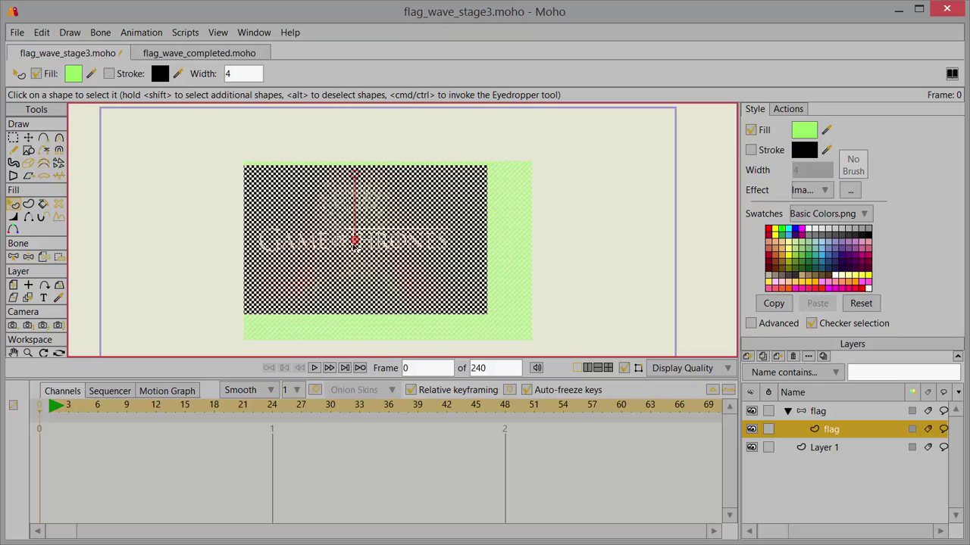
{"action": "mouse_move", "coordinate": [356, 244]}
{"action": "left_mouse_down"}
{"action": "mouse_move", "coordinate": [385, 260]}
{"action": "mouse_move", "coordinate": [382, 250]}
{"action": "left_mouse_up"}
{"action": "left_click", "coordinate": [567, 198]}
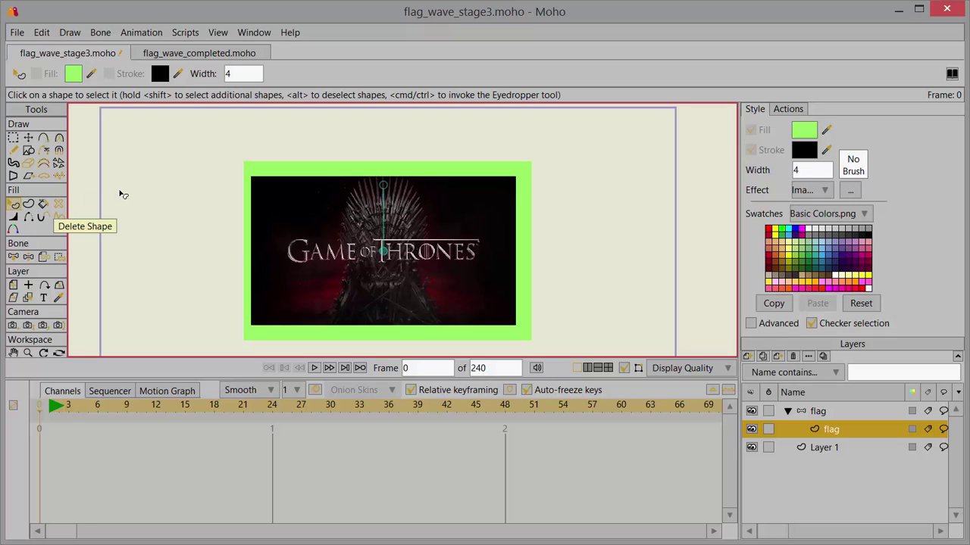
{"action": "left_click", "coordinate": [314, 368]}
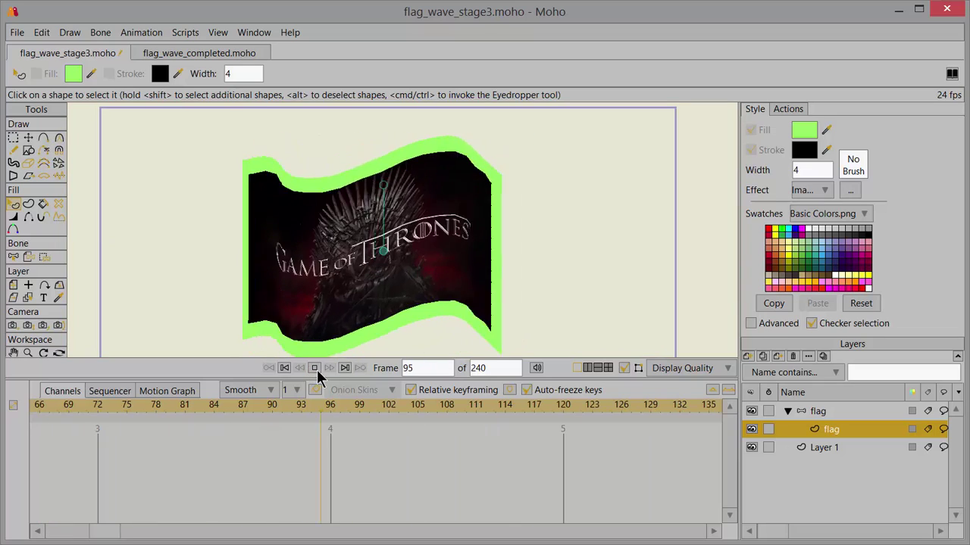
{"action": "left_click", "coordinate": [313, 368]}
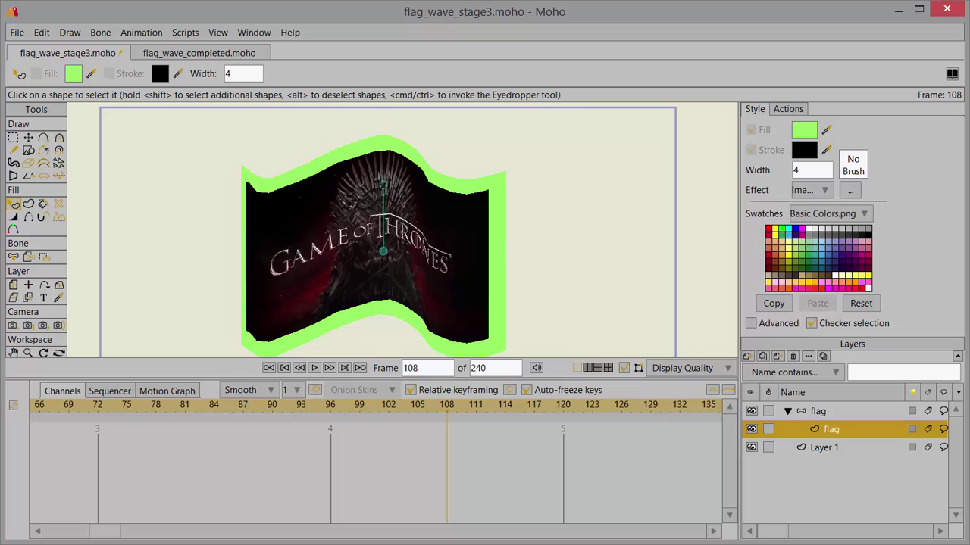
{"action": "left_click", "coordinate": [817, 411]}
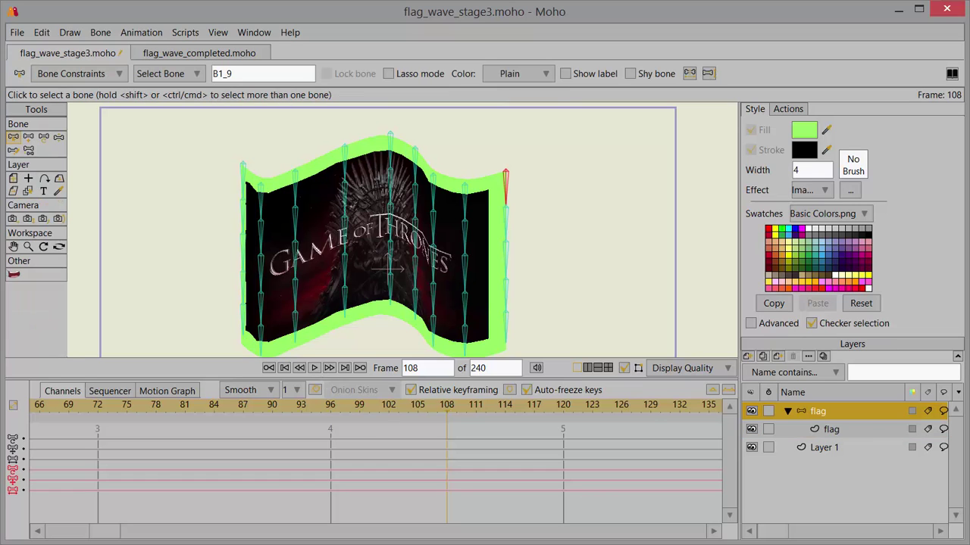
{"action": "left_click", "coordinate": [315, 369]}
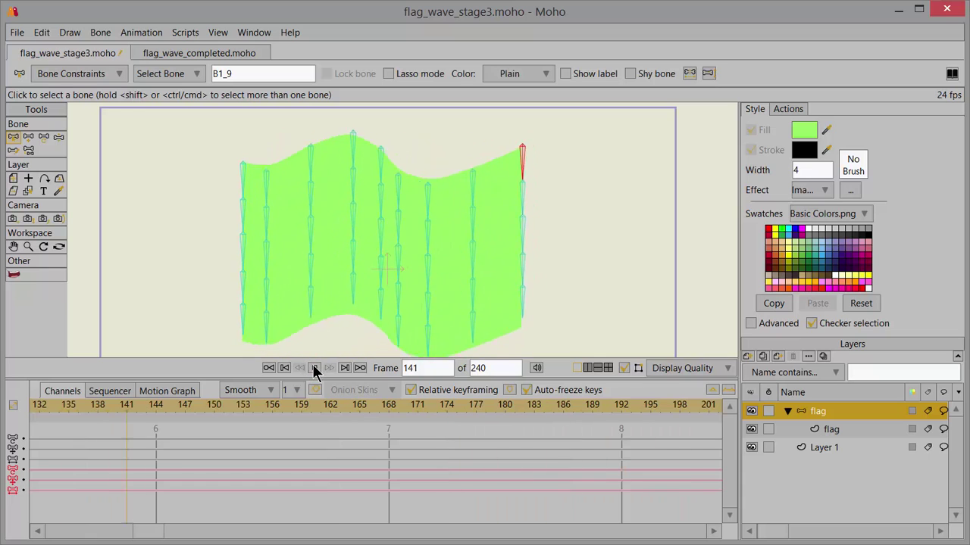
{"action": "left_click", "coordinate": [316, 369]}
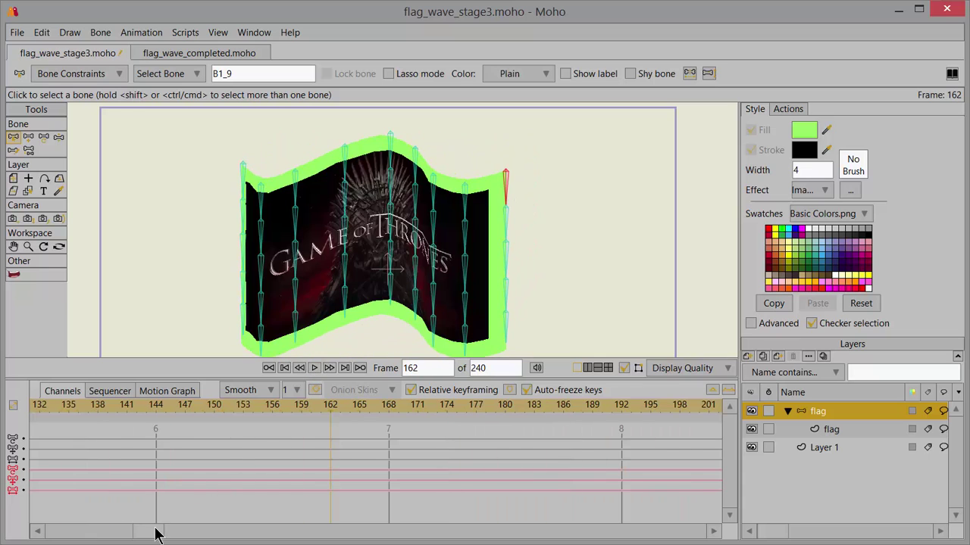
{"action": "left_click_drag", "start_coordinate": [156, 530], "coordinate": [71, 530]}
{"action": "left_click", "coordinate": [71, 406]}
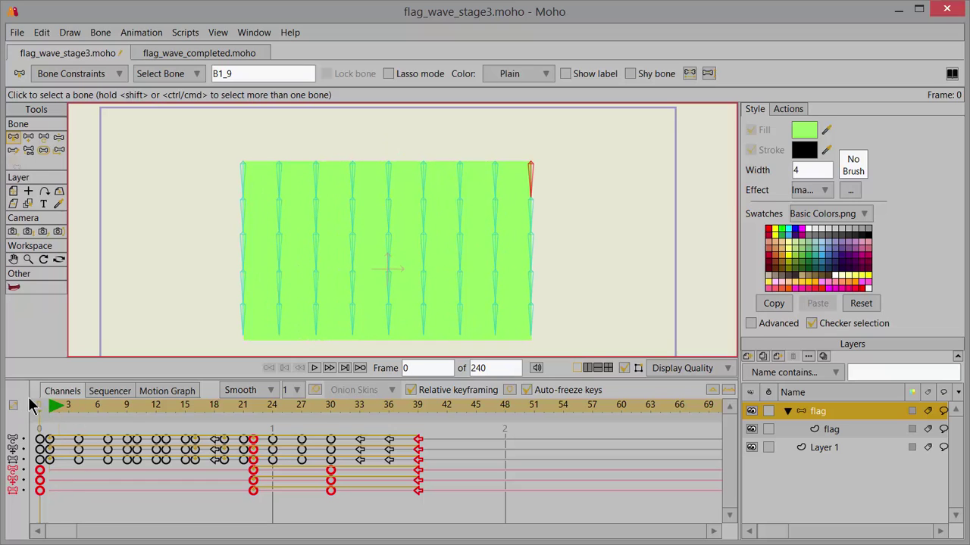